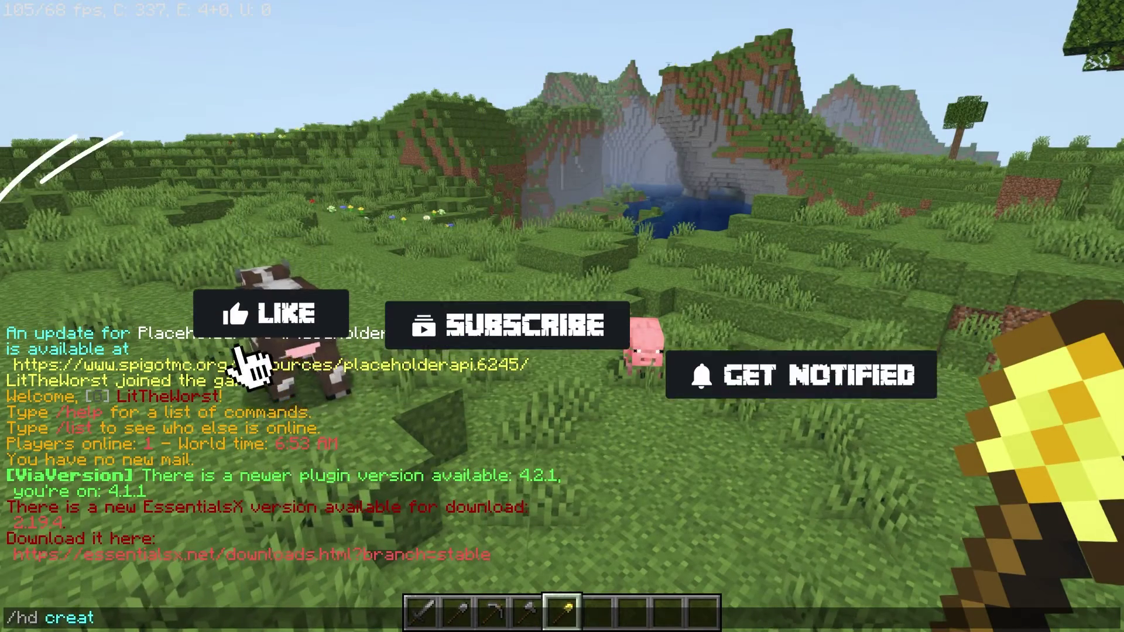
Type '/hd create Greeting' in chat, correcting the misspelled hologram name
text(e )
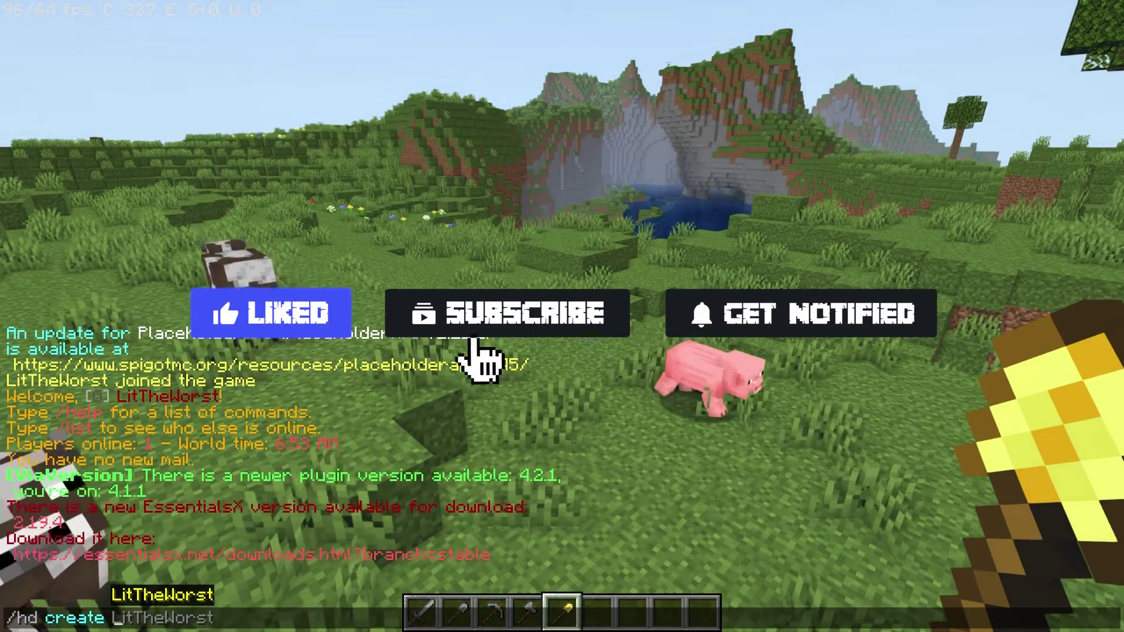
text(Greaa)
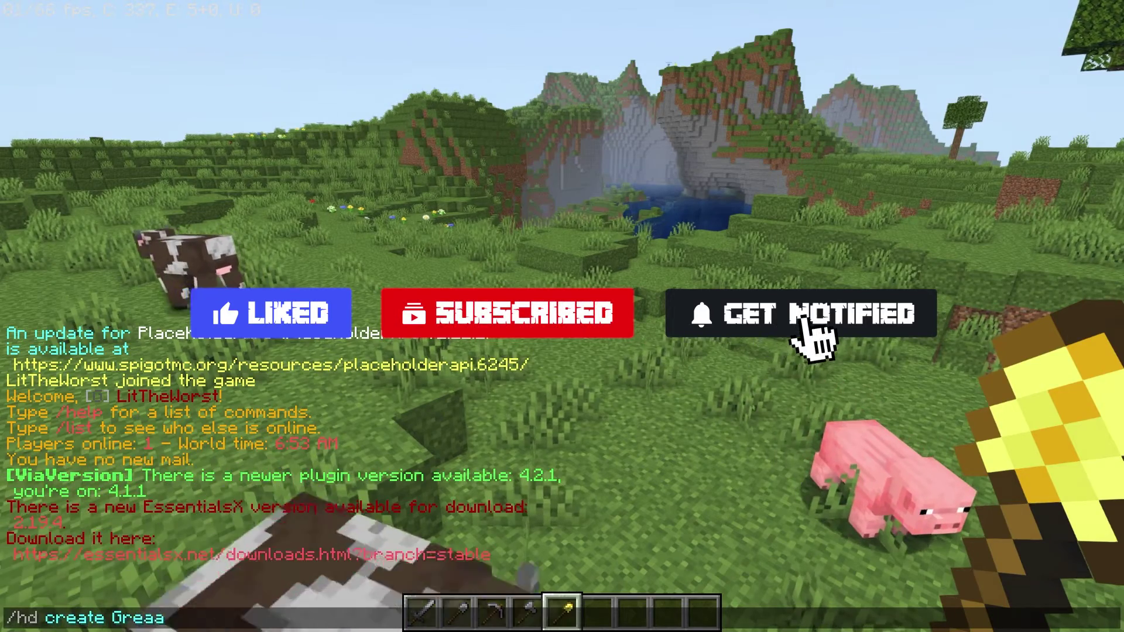
key(BackSpace)
key(BackSpace)
text(e)
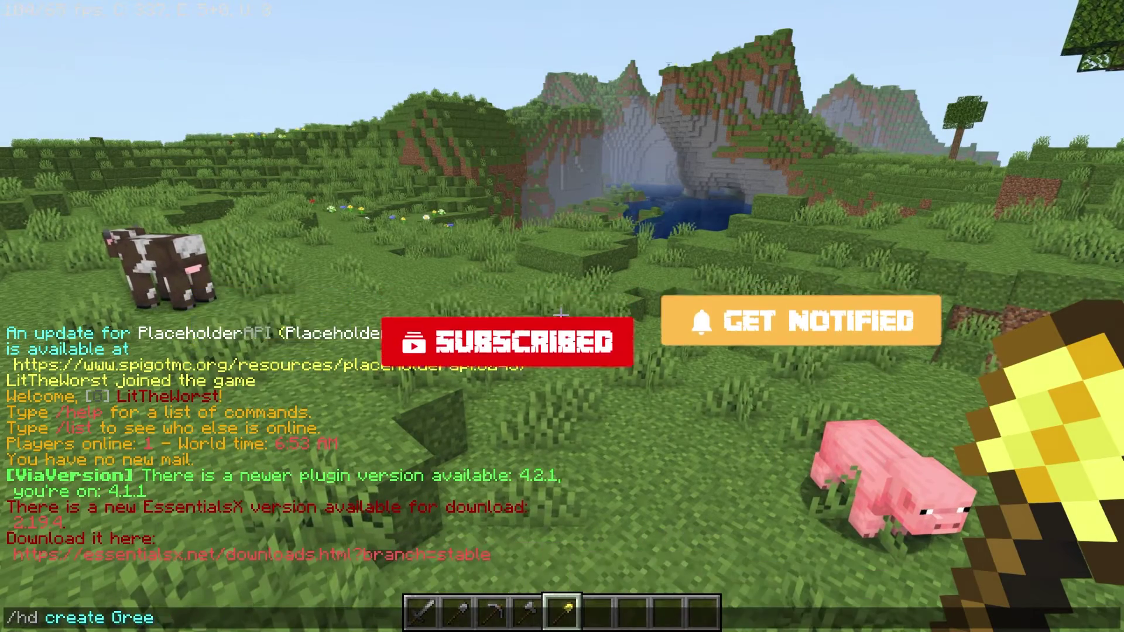
text(ting)
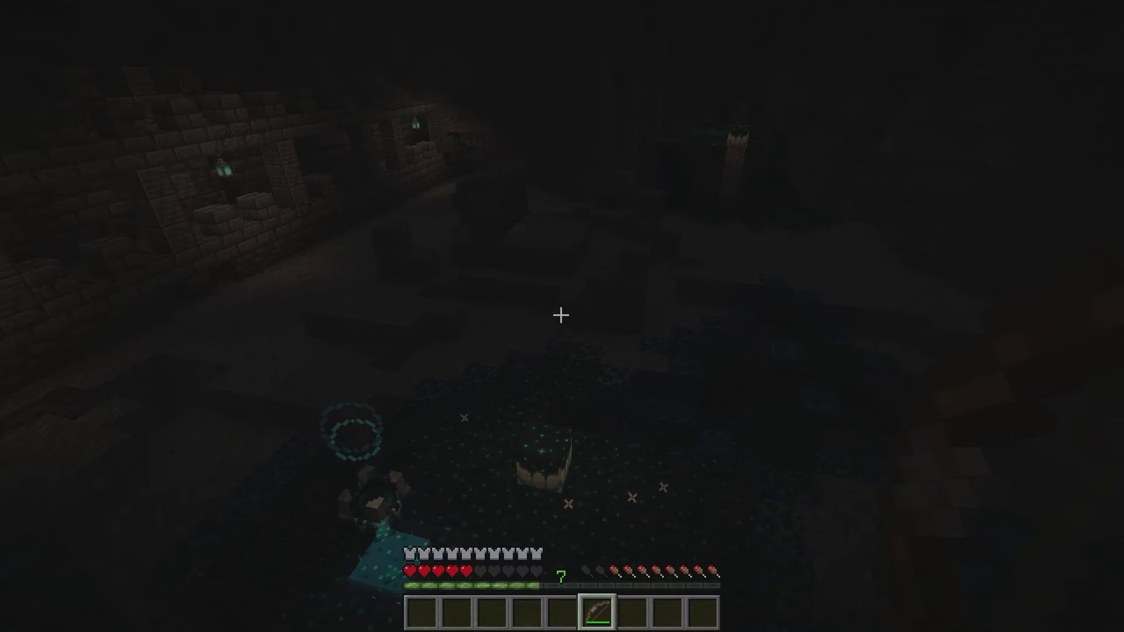
Draw the bow beside the shrieker in the dark cave
right_click(561, 315)
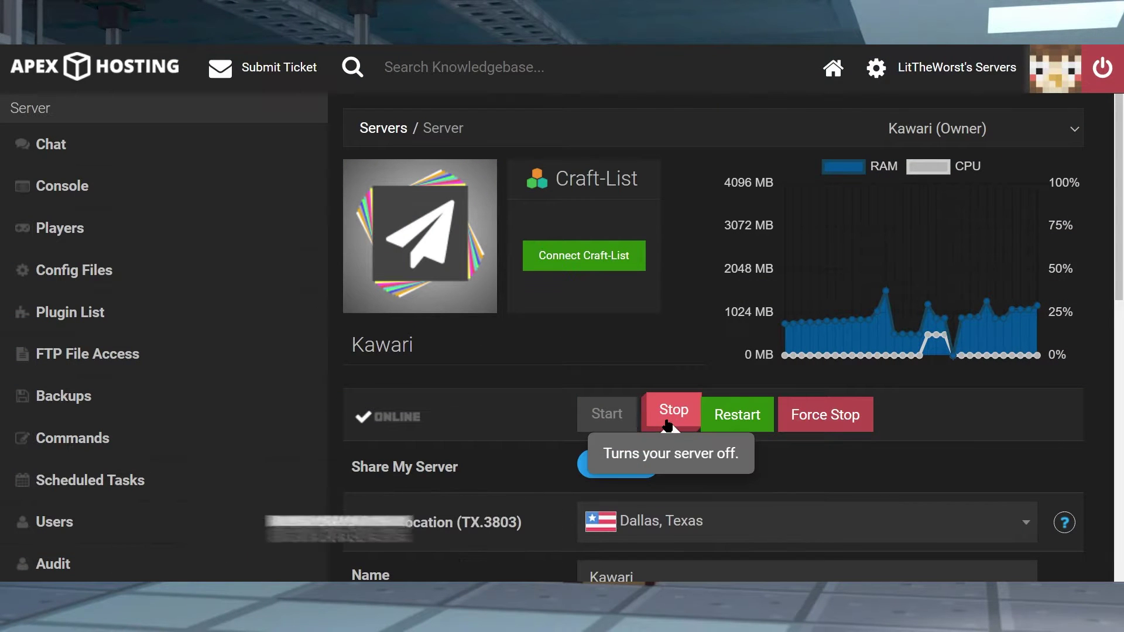
Stop the running Kawari server
click(667, 422)
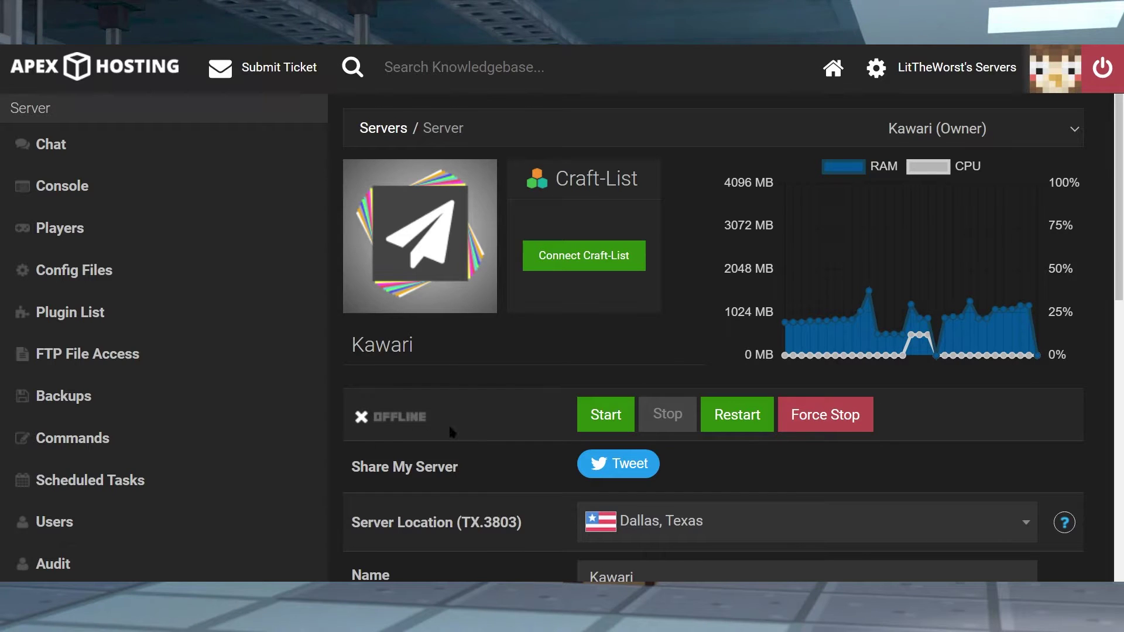
scroll(264, 364, down, 3)
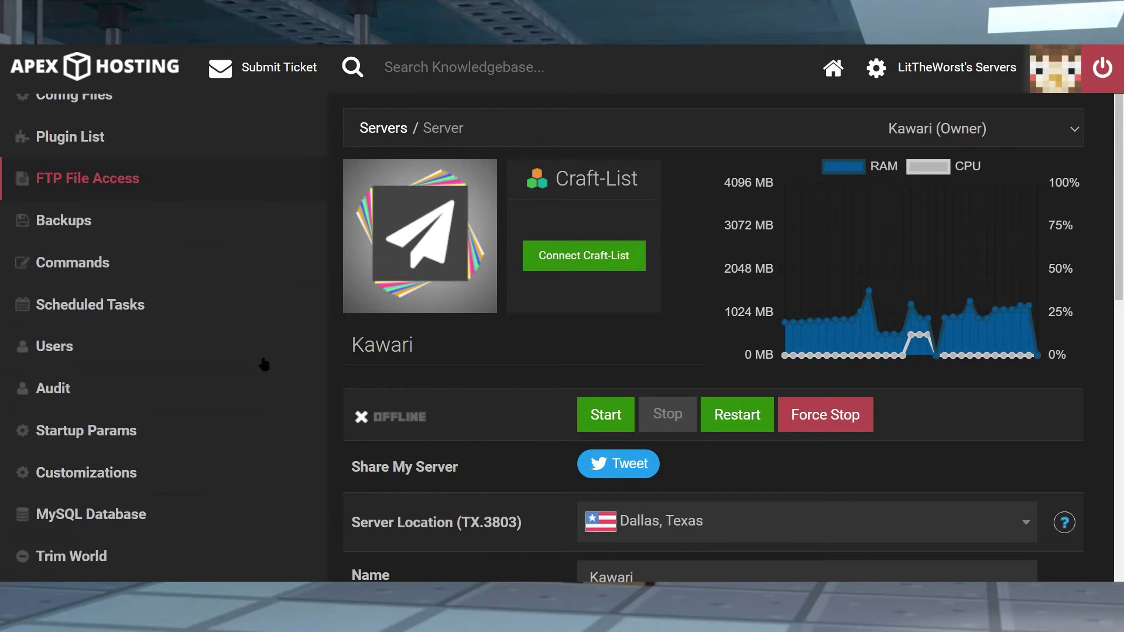
scroll(265, 364, down, 3)
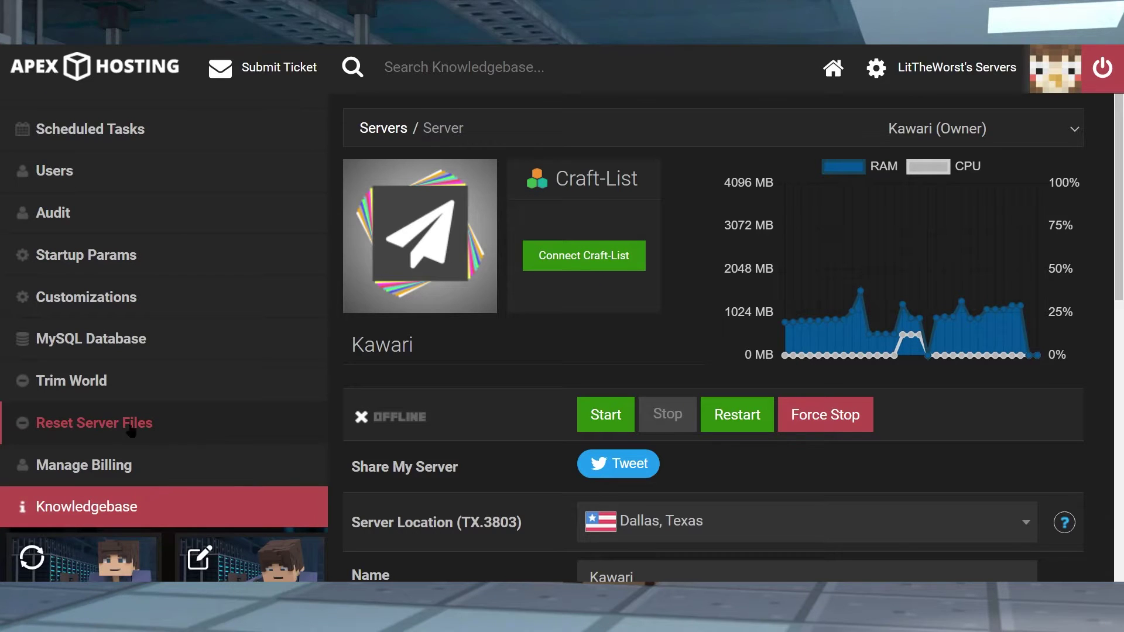
Reset All Server Files, typing 'reset' to confirm, and dismiss the notice
click(98, 433)
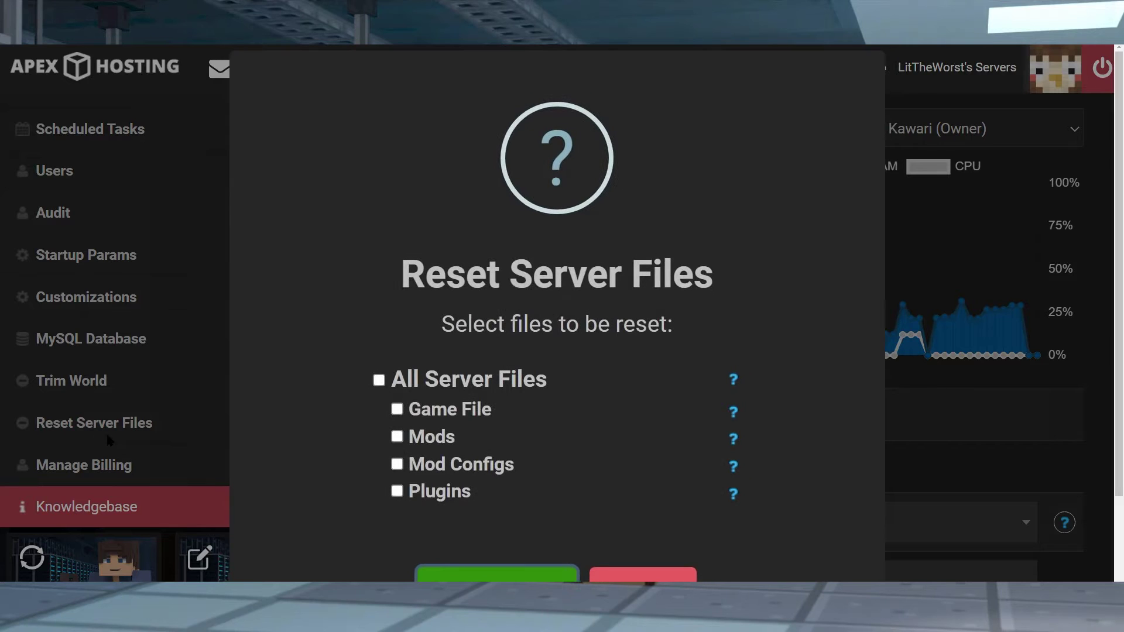
click(439, 387)
scroll(435, 380, down, 2)
click(498, 465)
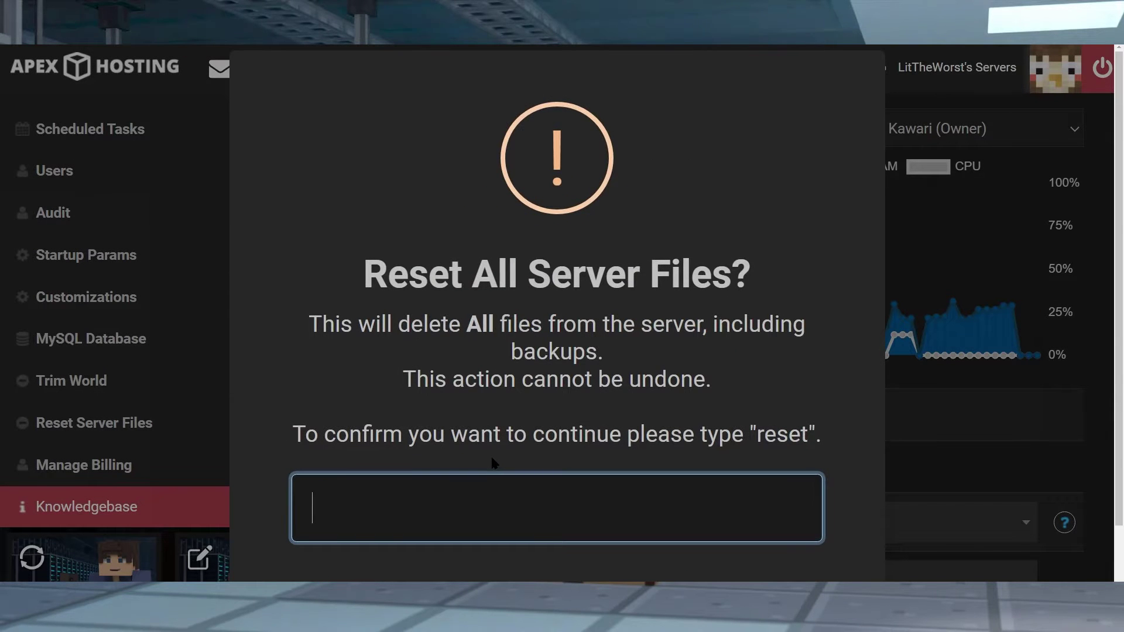
scroll(493, 463, down, 2)
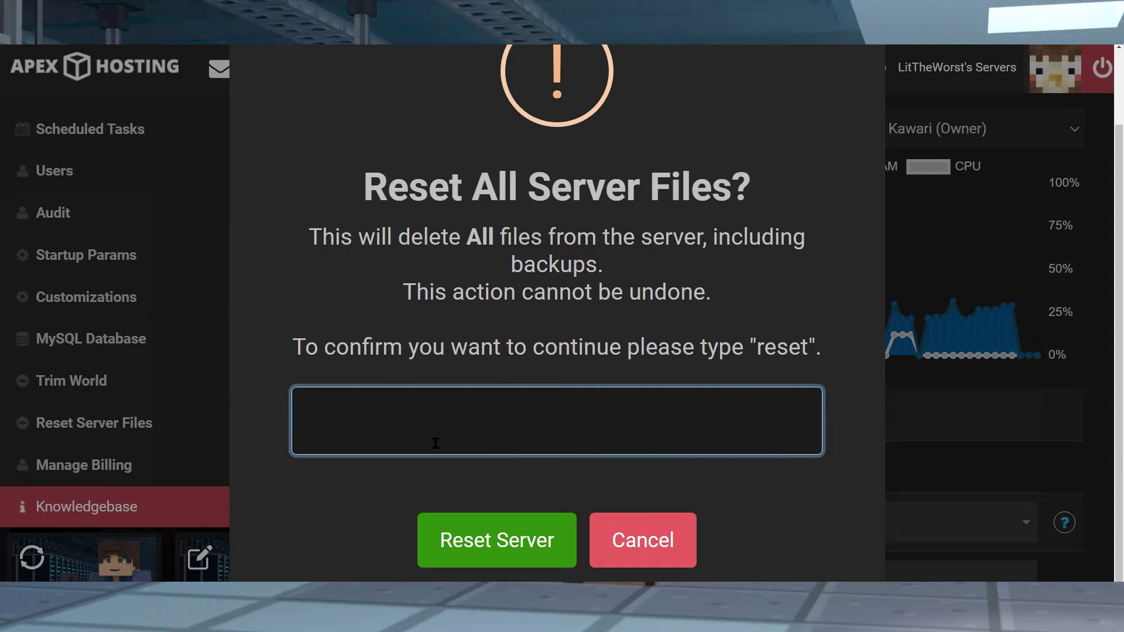
text(reset)
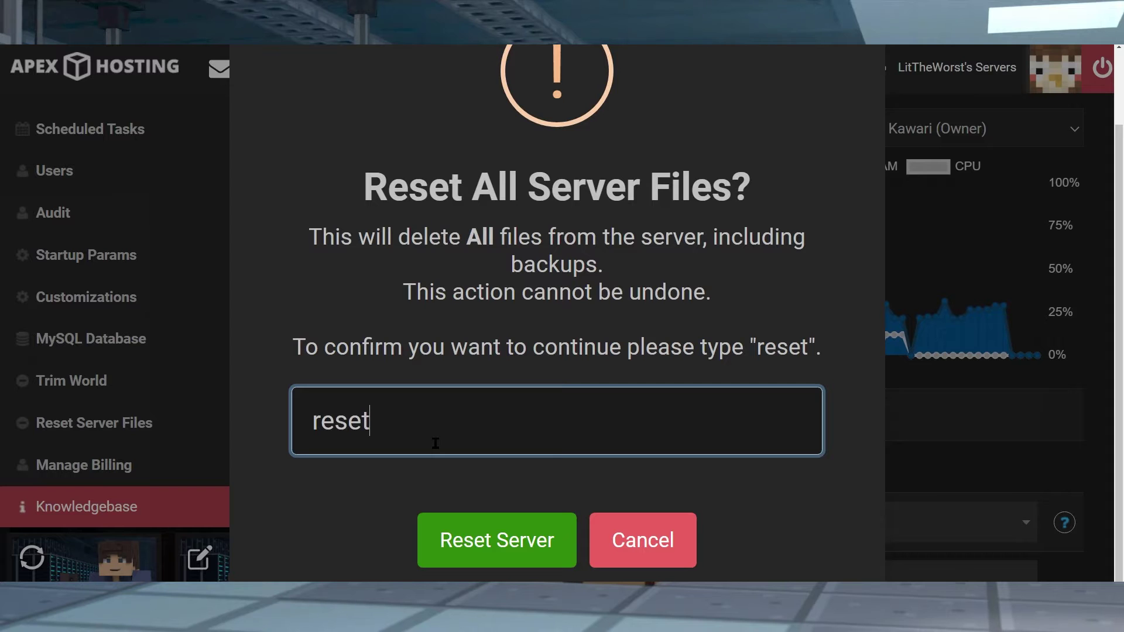
click(550, 517)
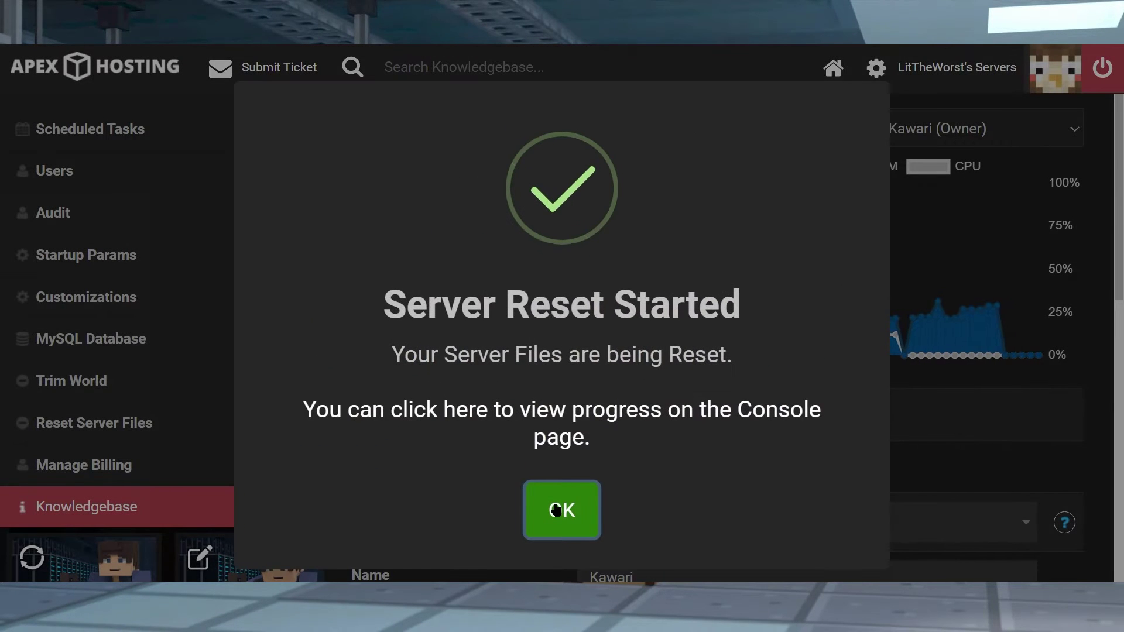
click(556, 511)
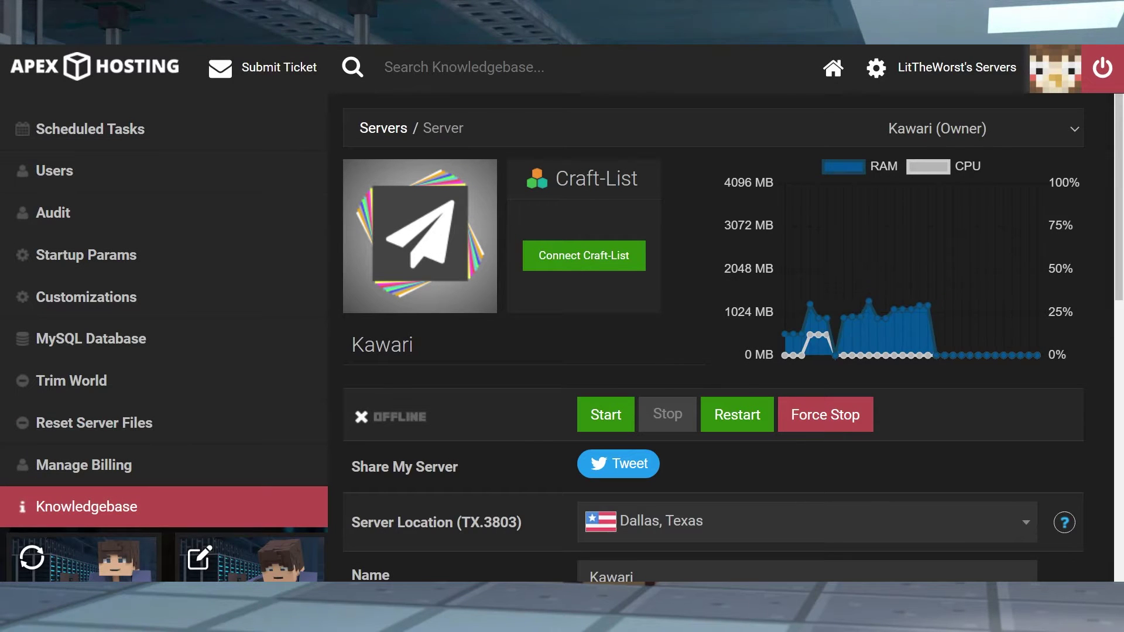
Pick Plugins Quickstart as the game file, searching the list for 'plug'
mouse_move(878, 215)
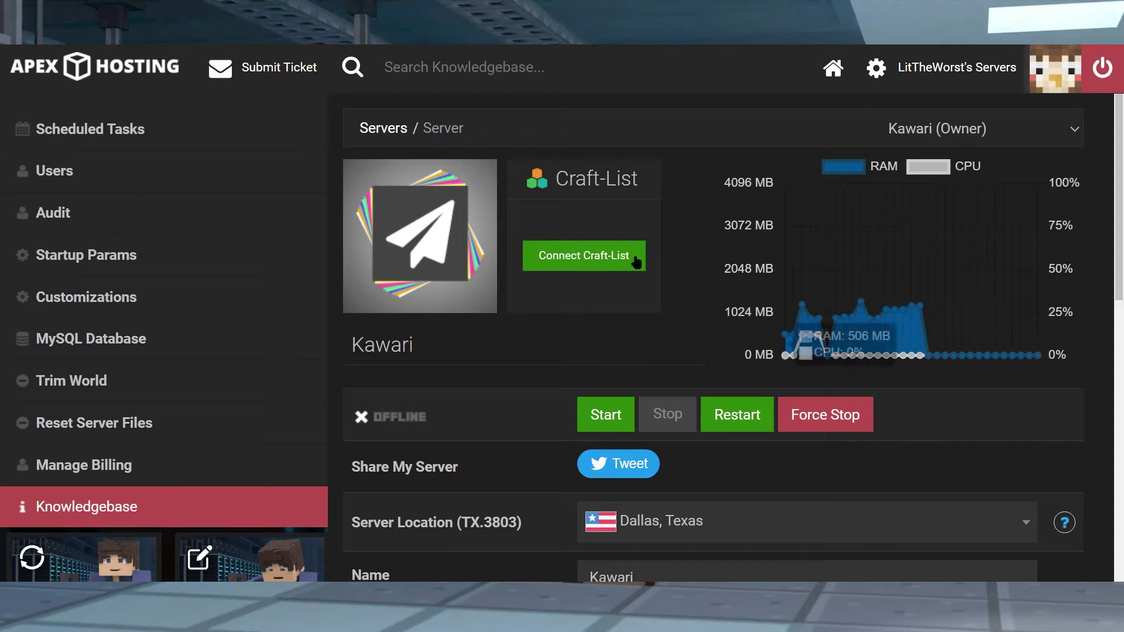
scroll(524, 289, down, 4)
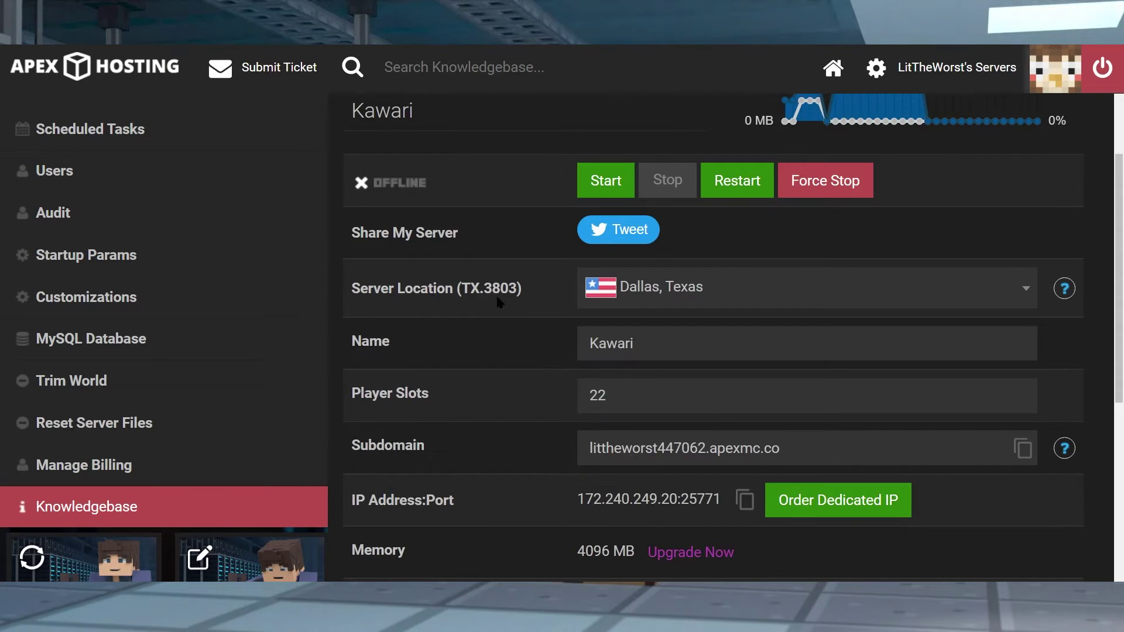
scroll(497, 300, down, 5)
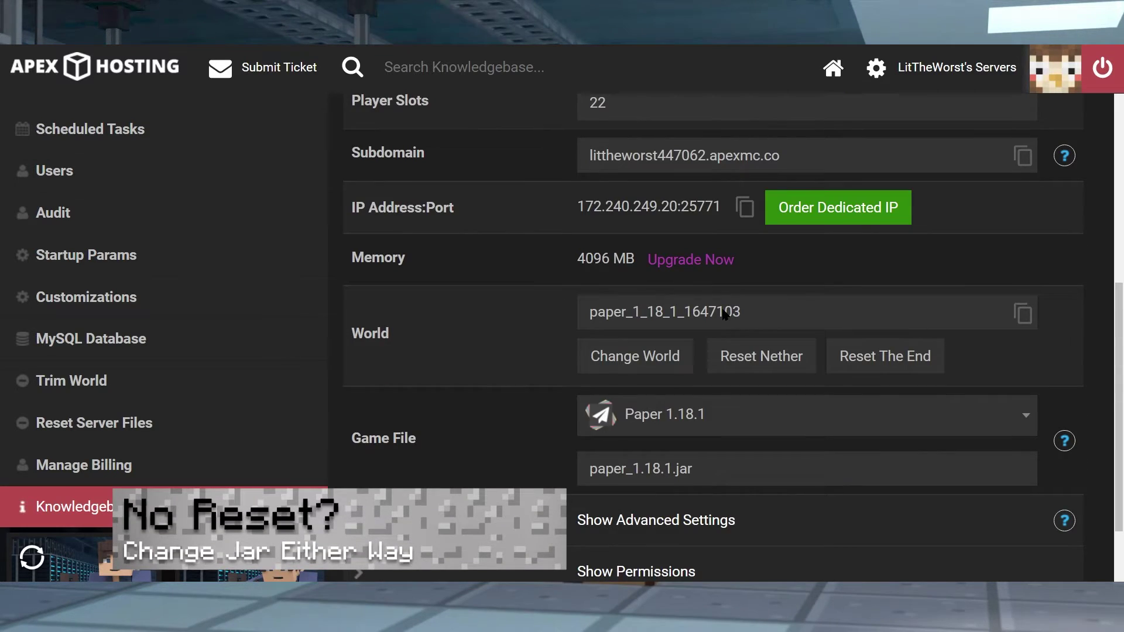
scroll(724, 315, down, 1)
drag(417, 385, 370, 392)
click(355, 394)
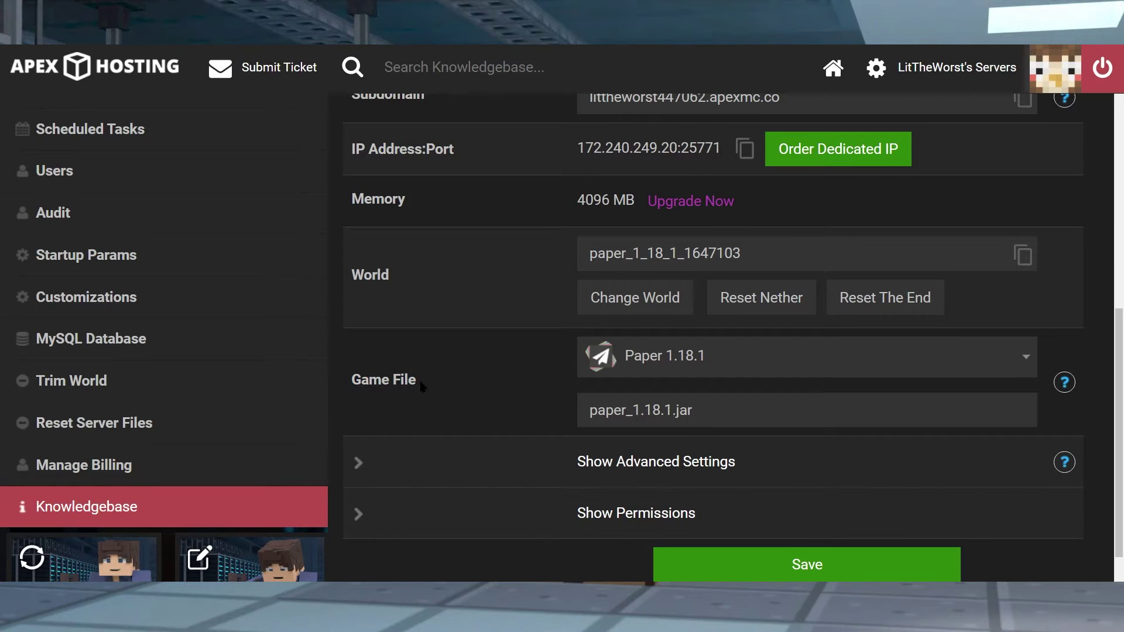
click(698, 377)
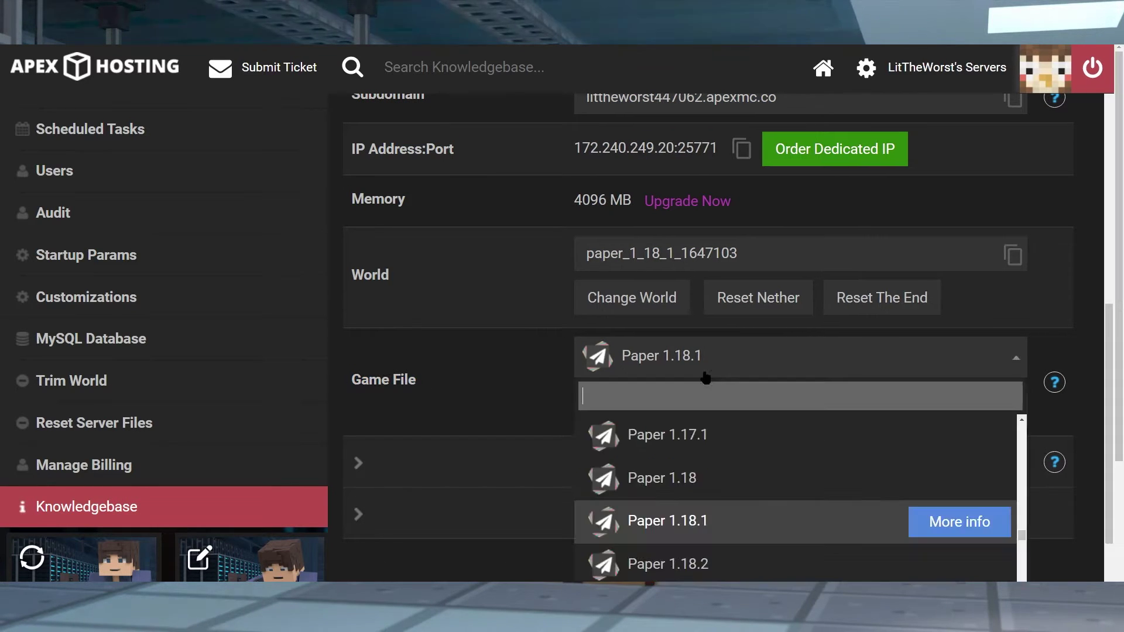
scroll(745, 431, down, 5)
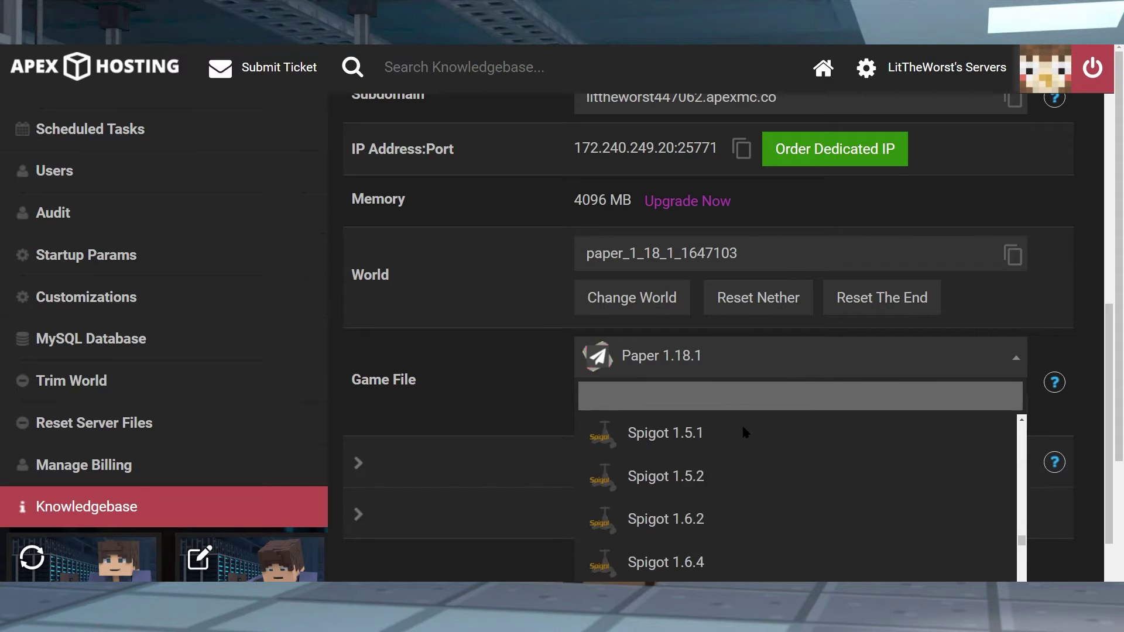
scroll(792, 458, up, 4)
text(plugins)
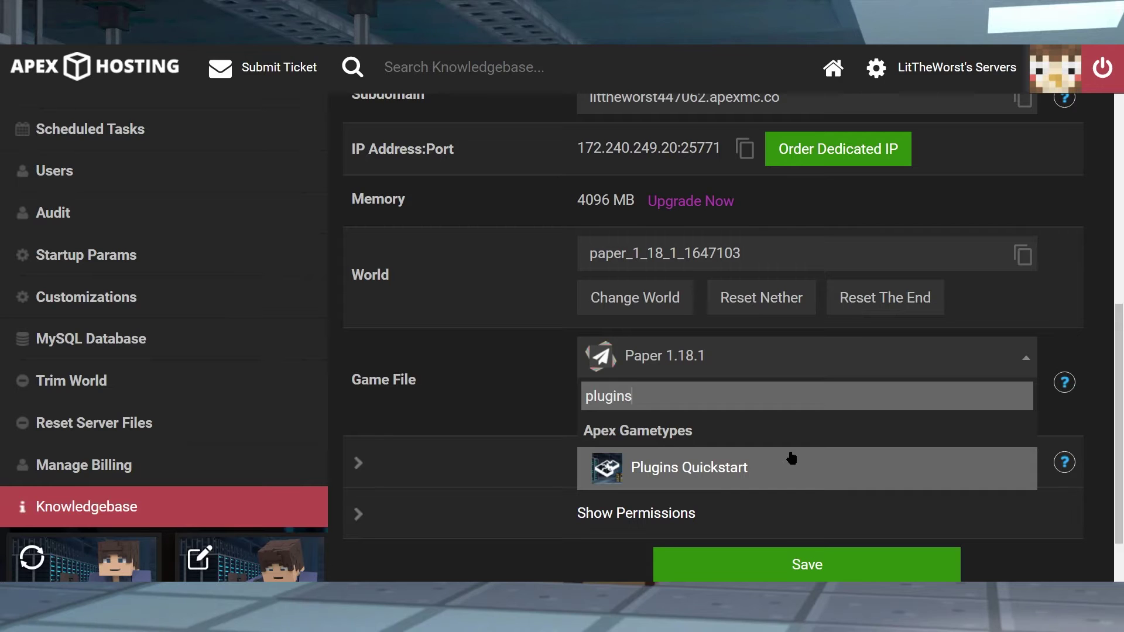
click(760, 480)
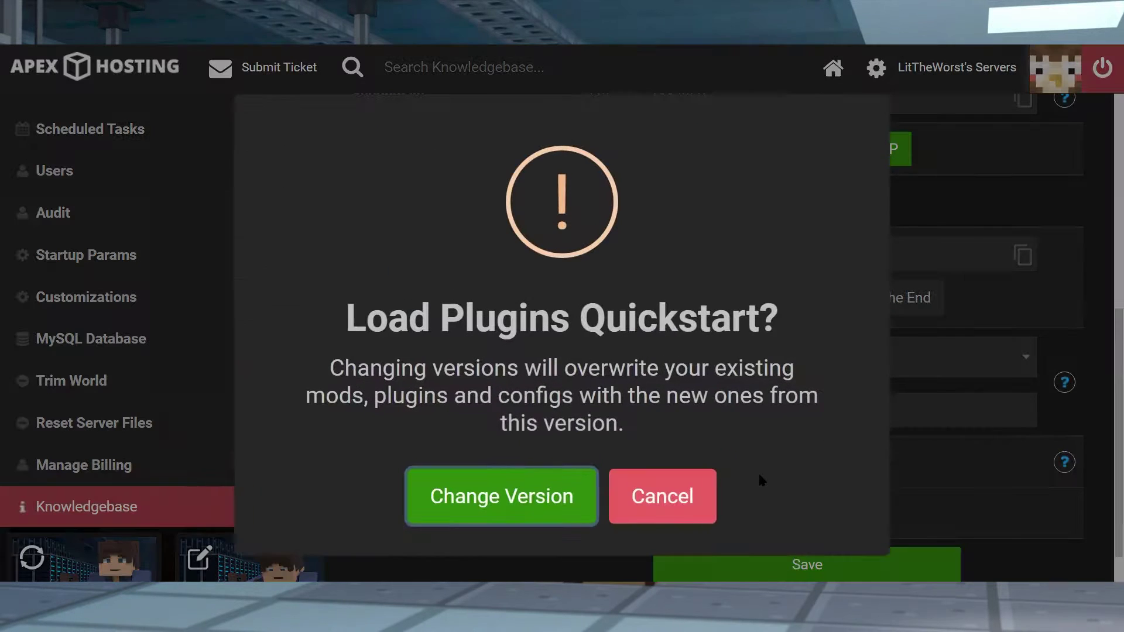
Apply the version change with a new world and restart the server
click(590, 495)
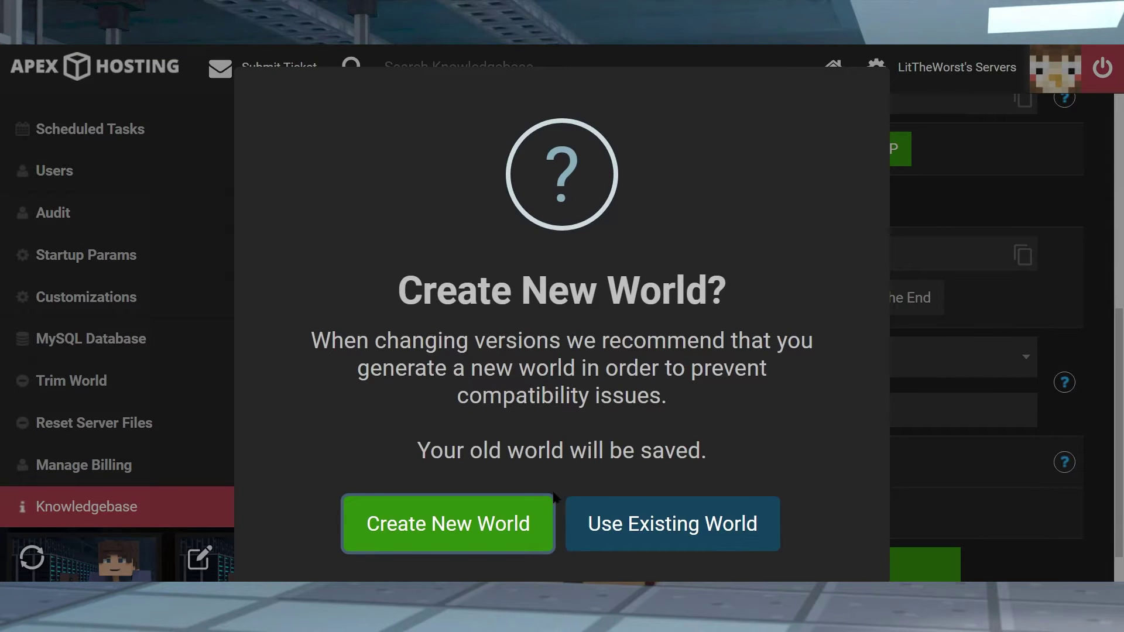
click(485, 542)
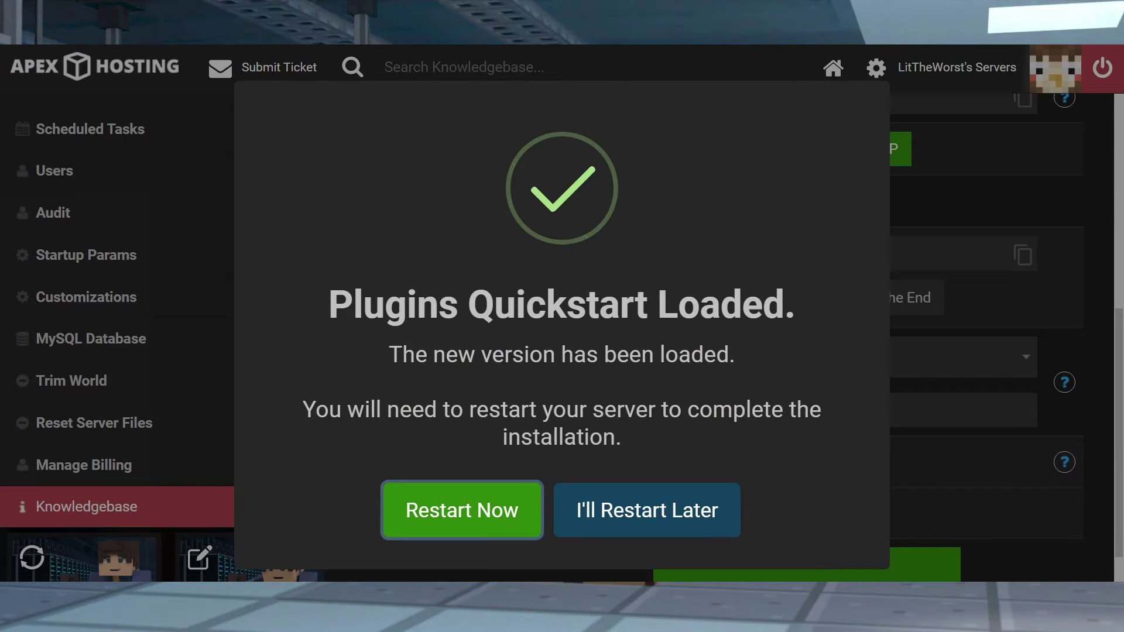
click(465, 527)
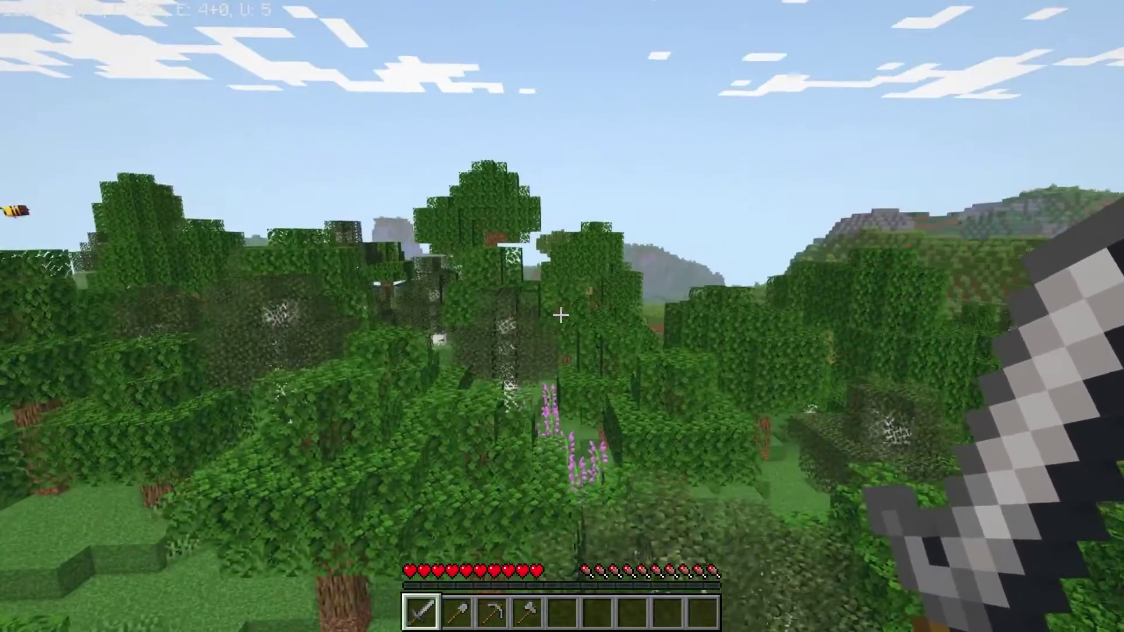
Scroll the hotbar to empty slot 5 so nothing is held
scroll(562, 316, down, 4)
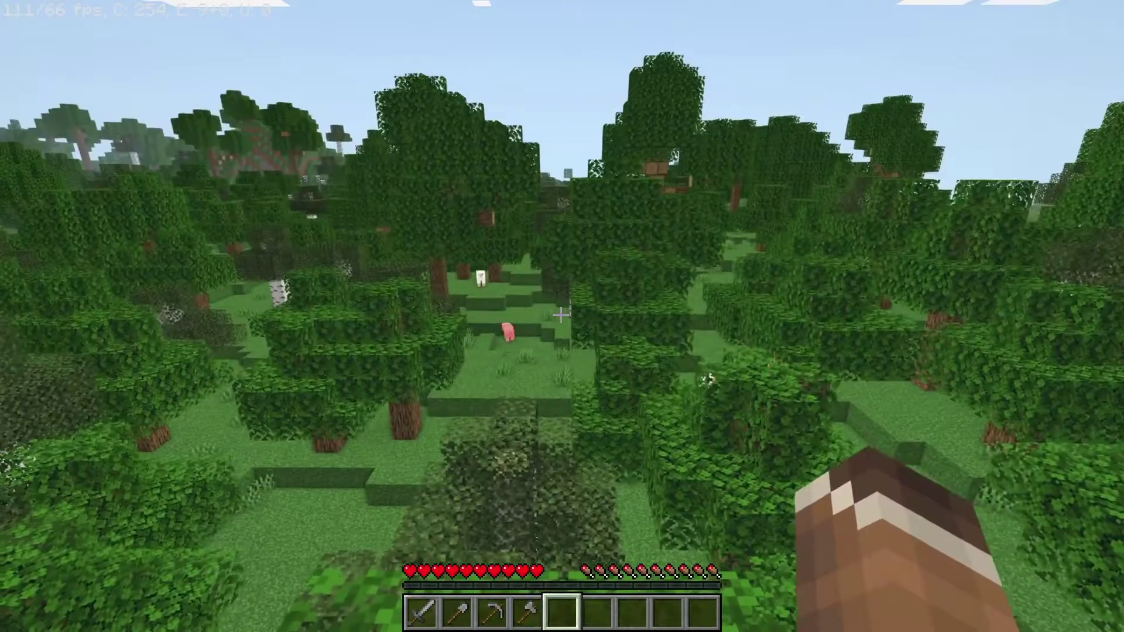
Check the inventory, walk forward, and send a /tpa request to the other player
key(e)
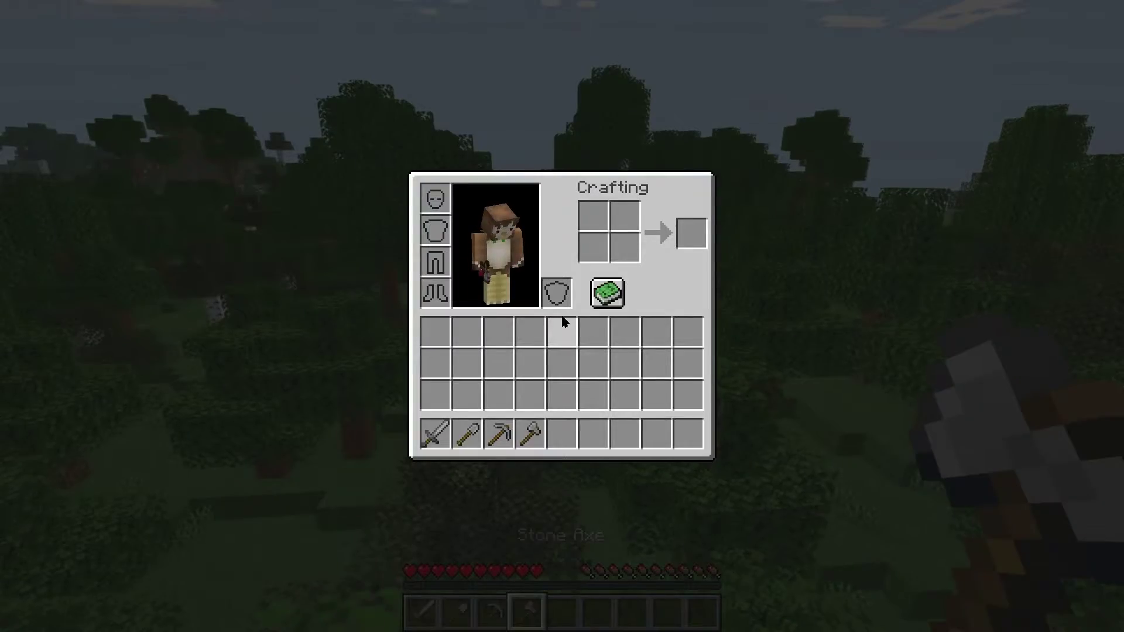
key(e)
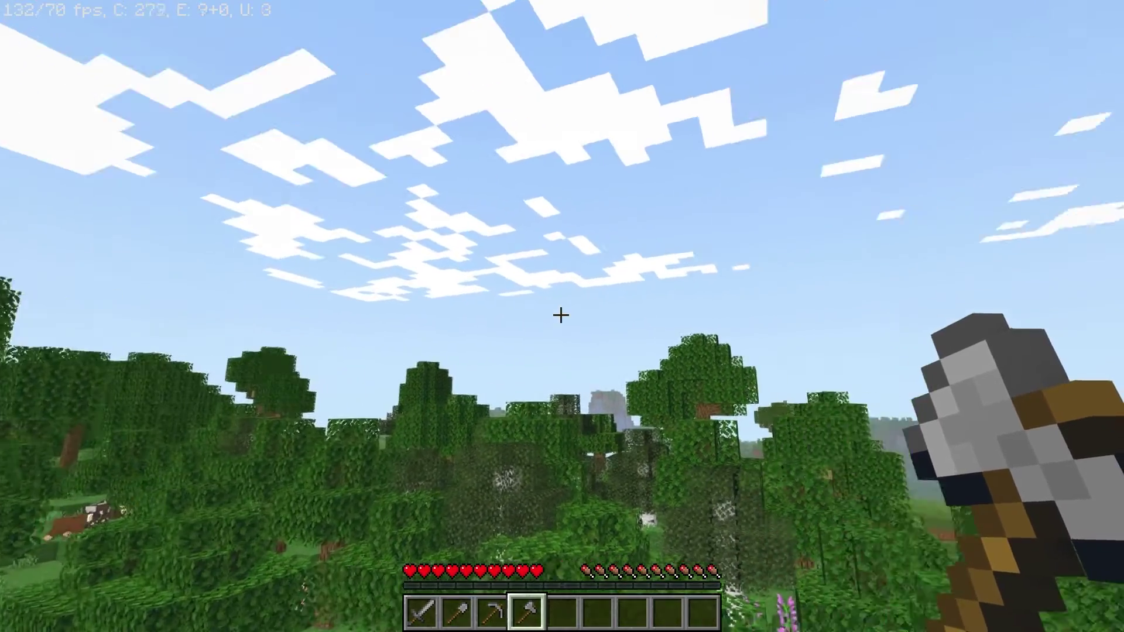
key(w)
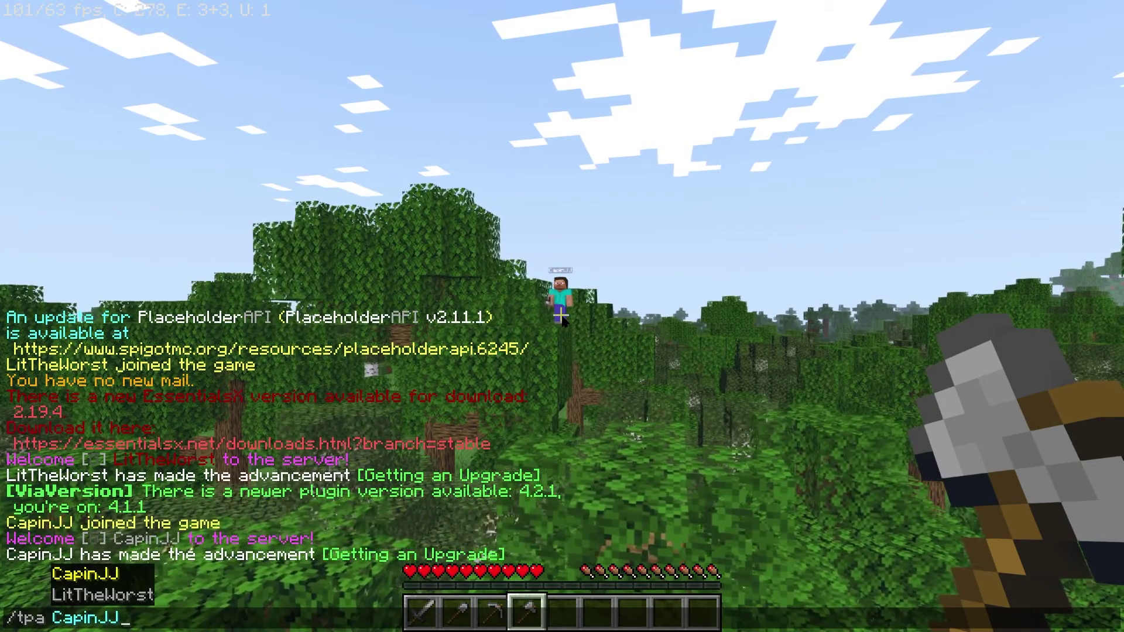
key(Return)
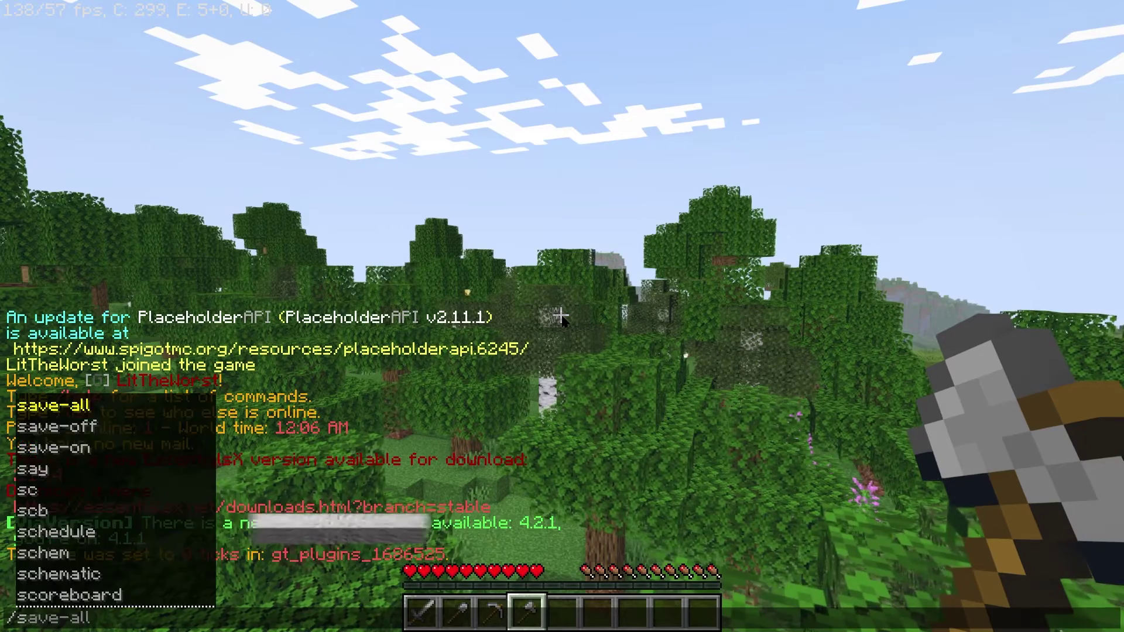
Teleport back with /spawn and set a home named Trees with /sethome Trees
text(pawn)
key(Tab)
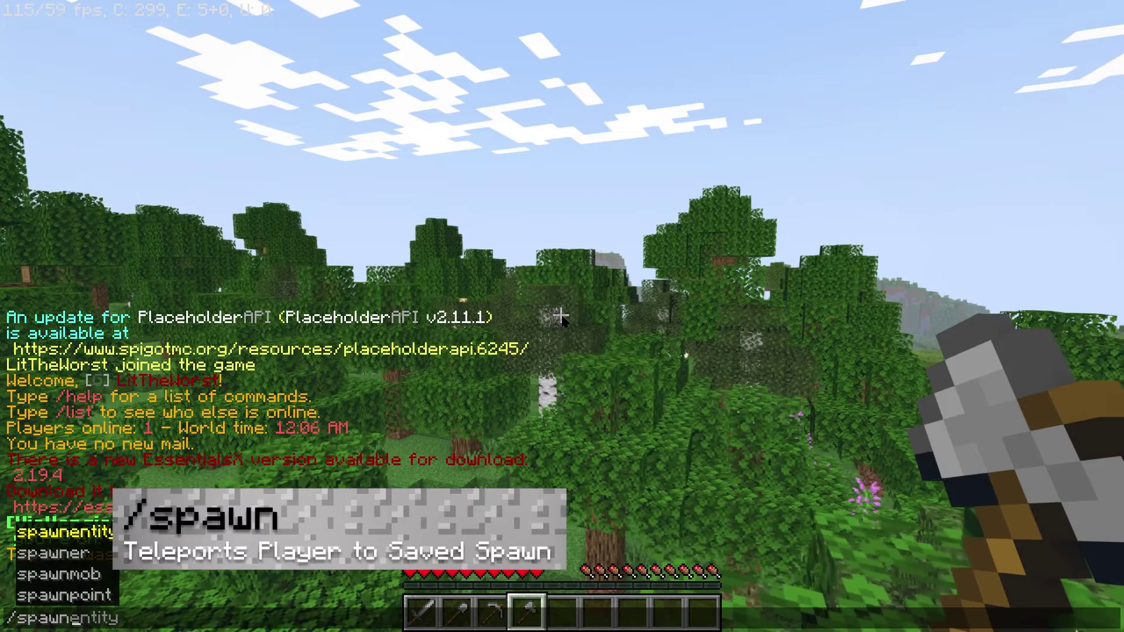
key(BackSpace)
key(BackSpace)
key(BackSpace)
key(BackSpace)
key(BackSpace)
key(BackSpace)
key(Return)
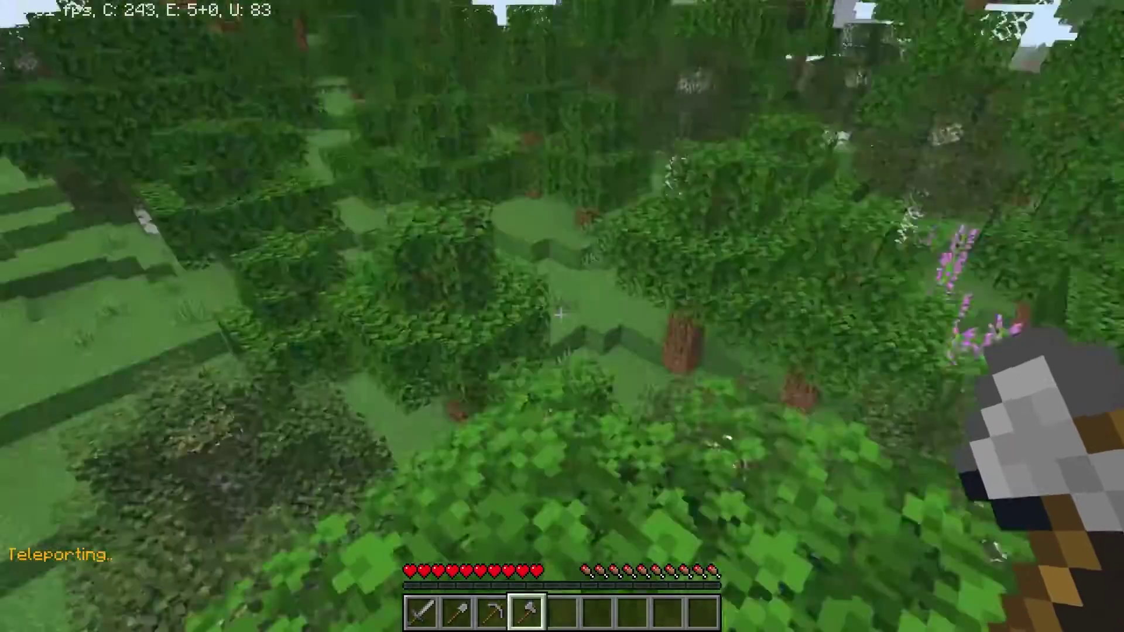
text(/sethome Trees)
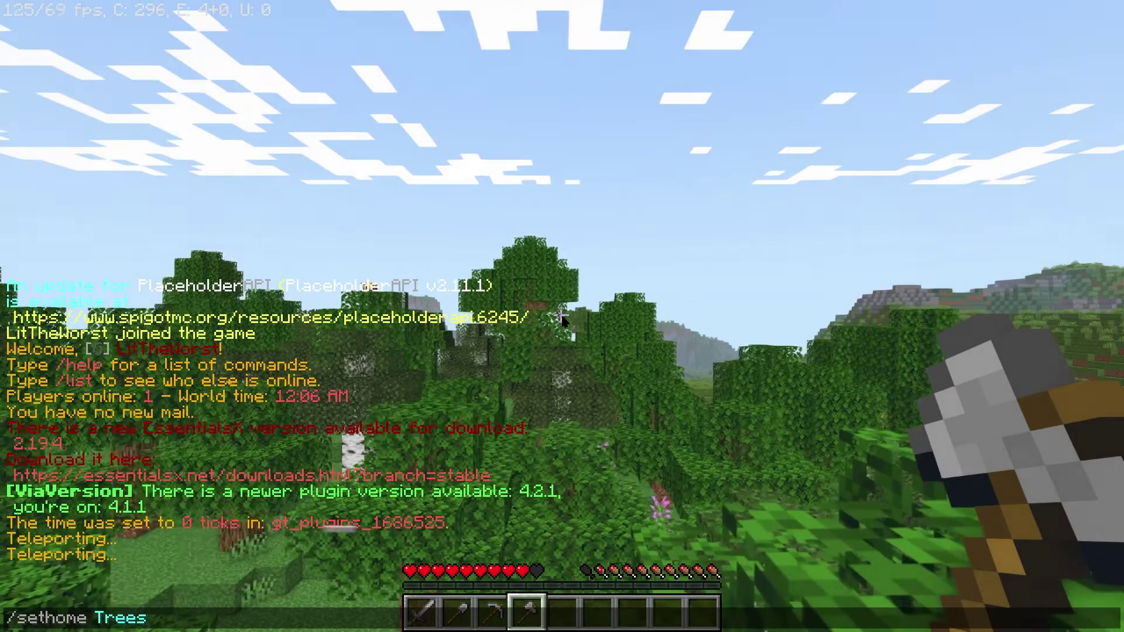
key(Return)
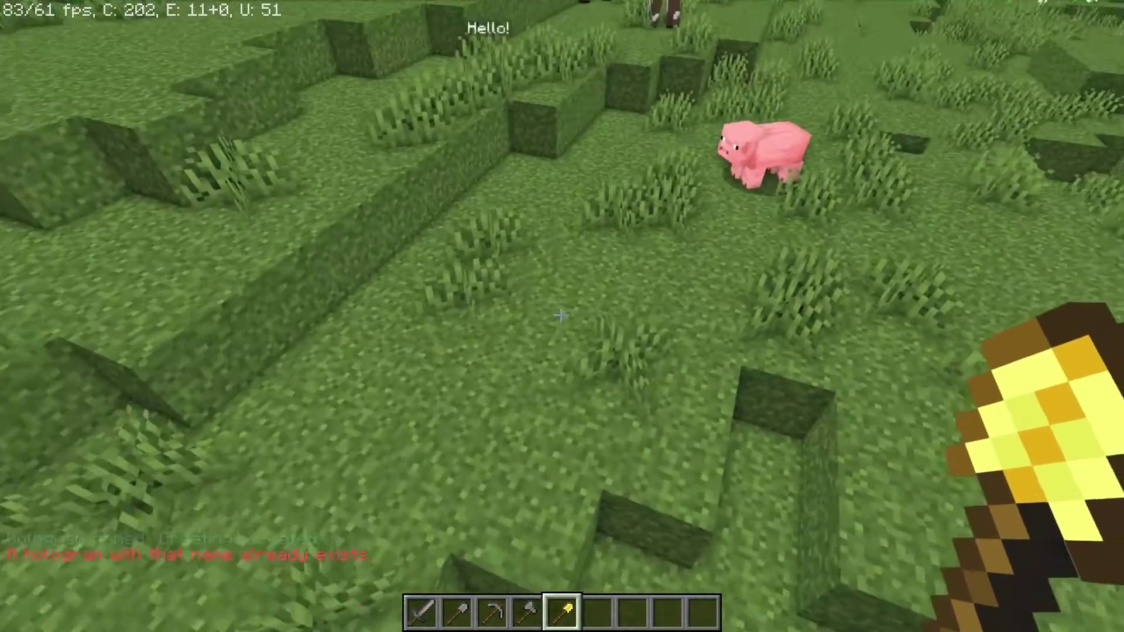
Rerun the earlier hologram create command from chat history and walk toward the Hello! hologram
key(t)
key(Up)
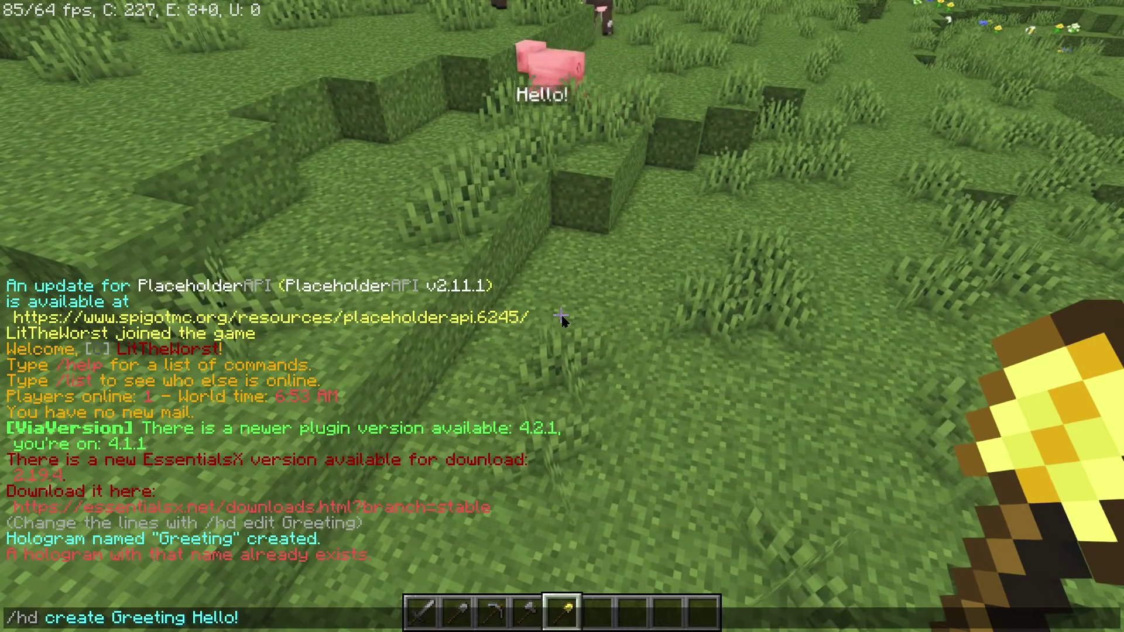
key(Return)
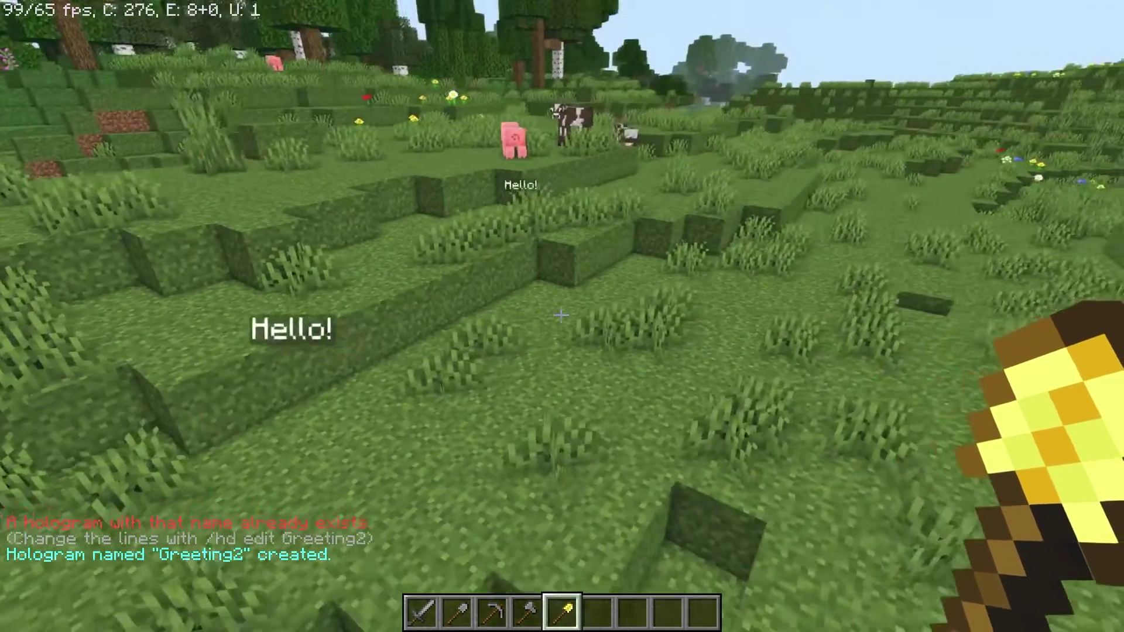
key(w)
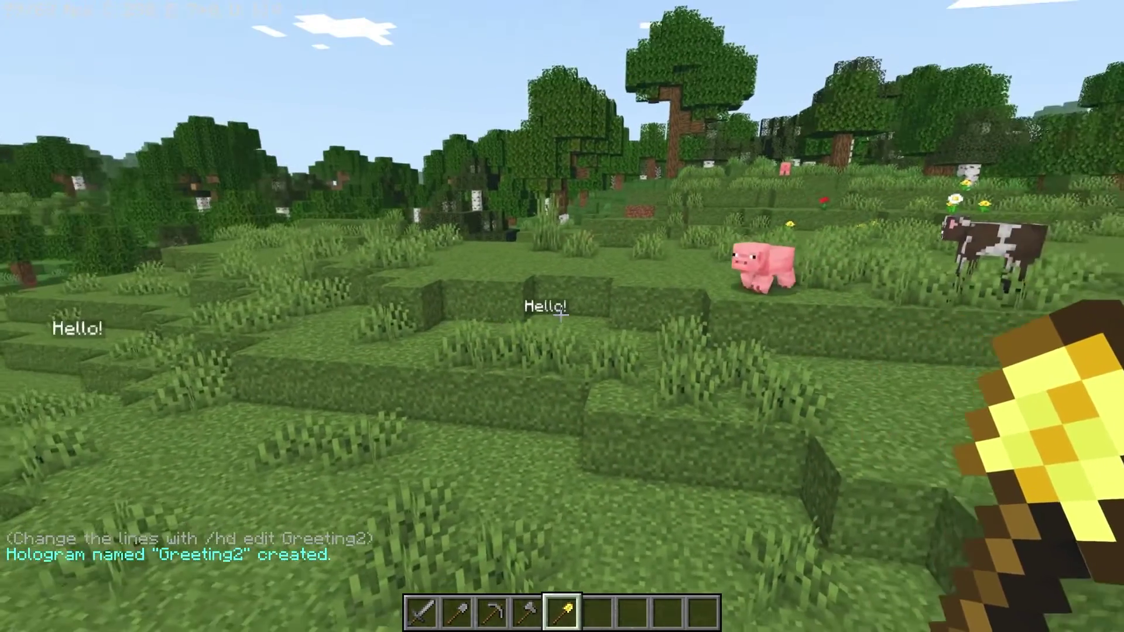
Run /hd delete without a name to see its usage
key(slash)
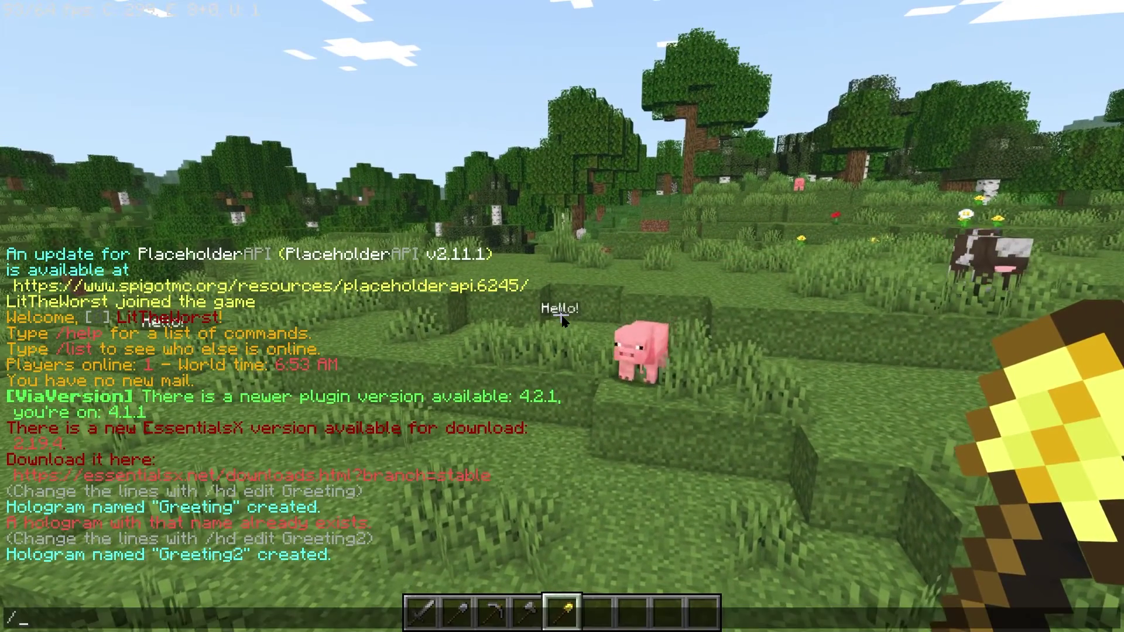
text(hd dele)
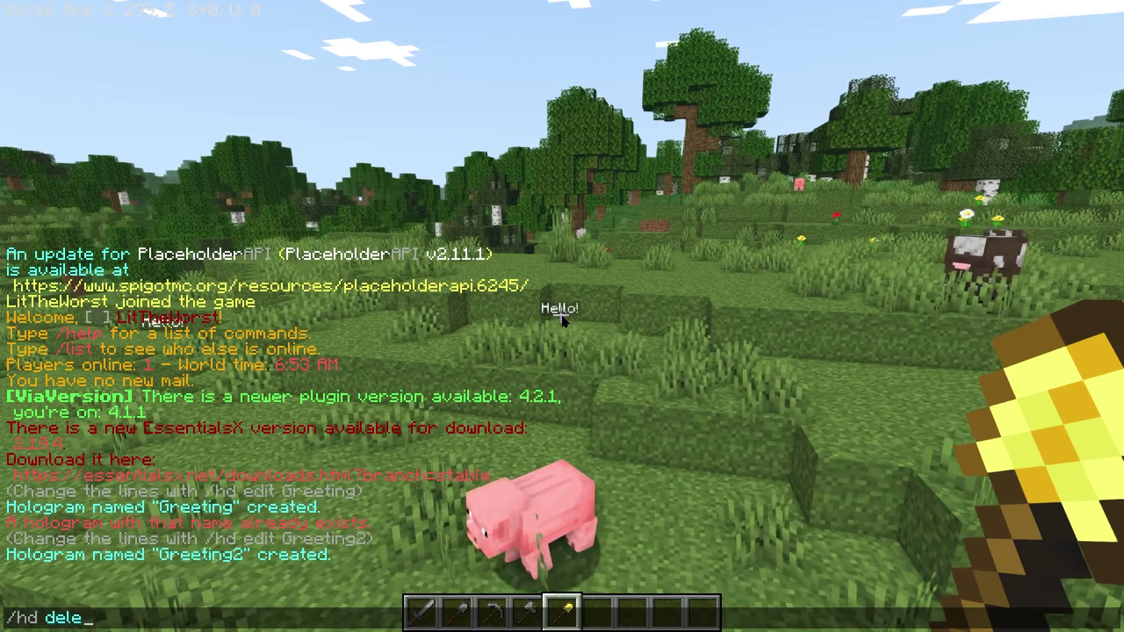
text(te)
key(Return)
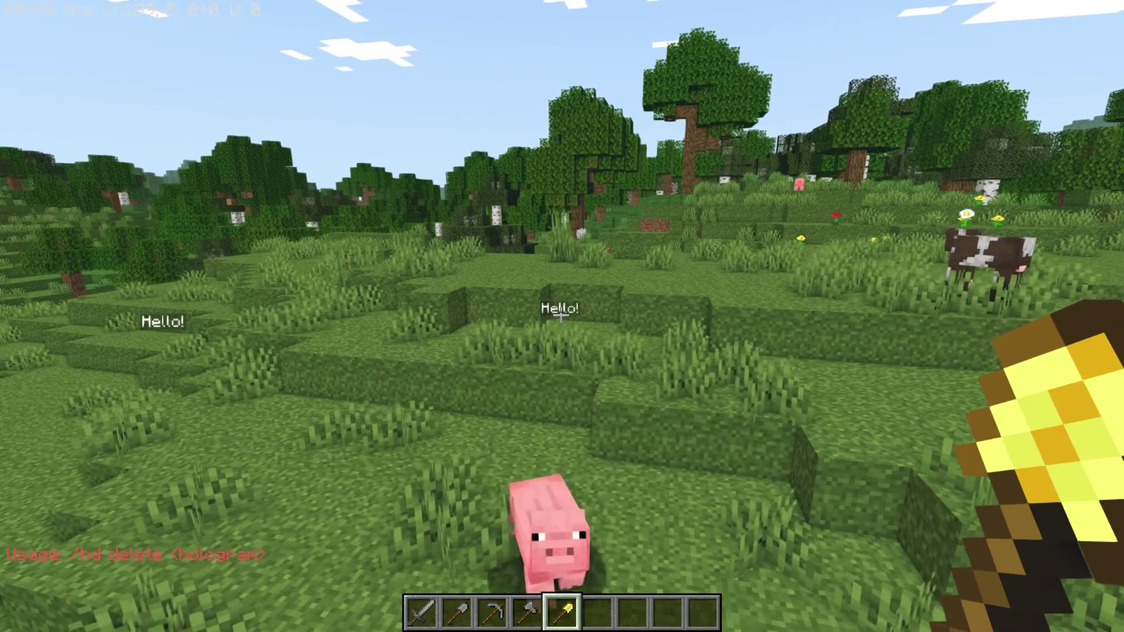
Create a hologram reading Hello!, then delete the Greeting hologram
key(slash)
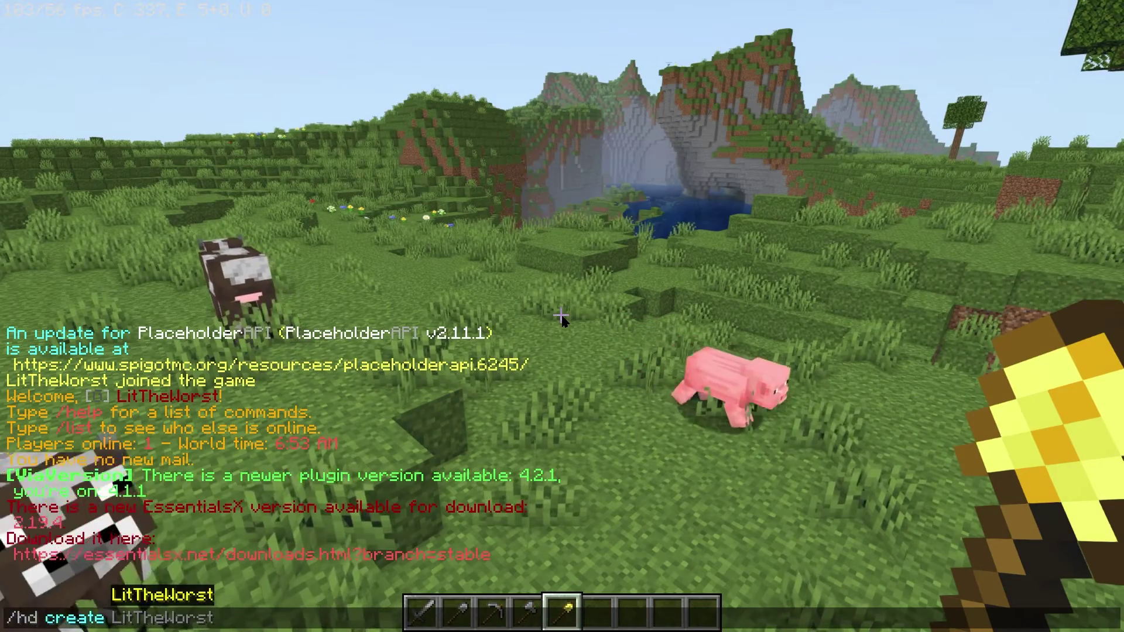
text(Greaat)
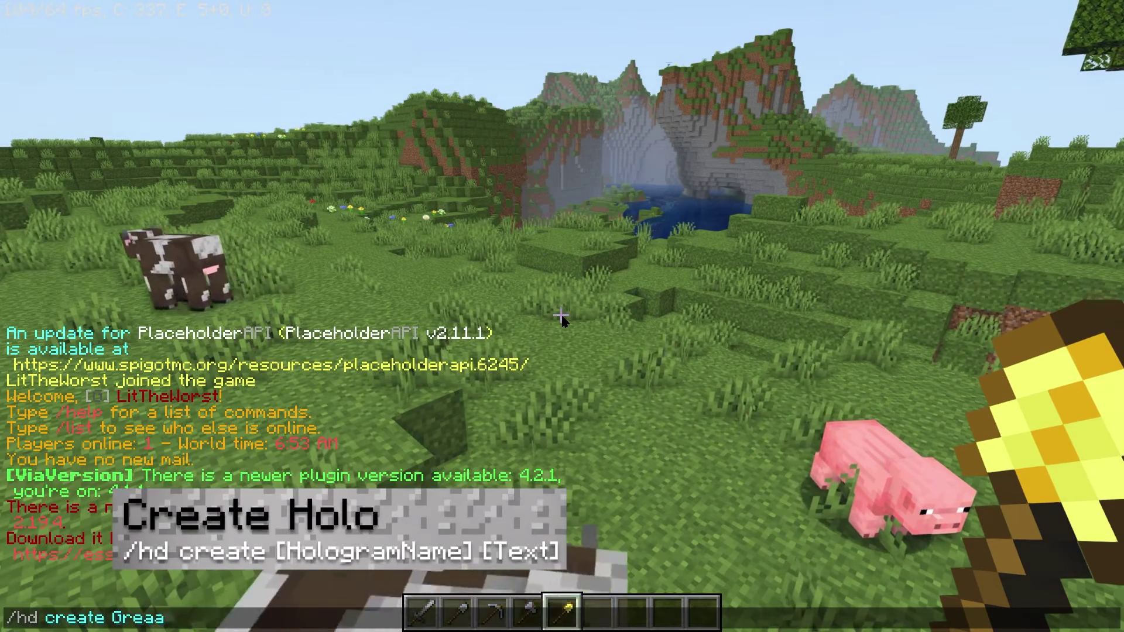
key(BackSpace)
key(BackSpace)
key(BackSpace)
text(et)
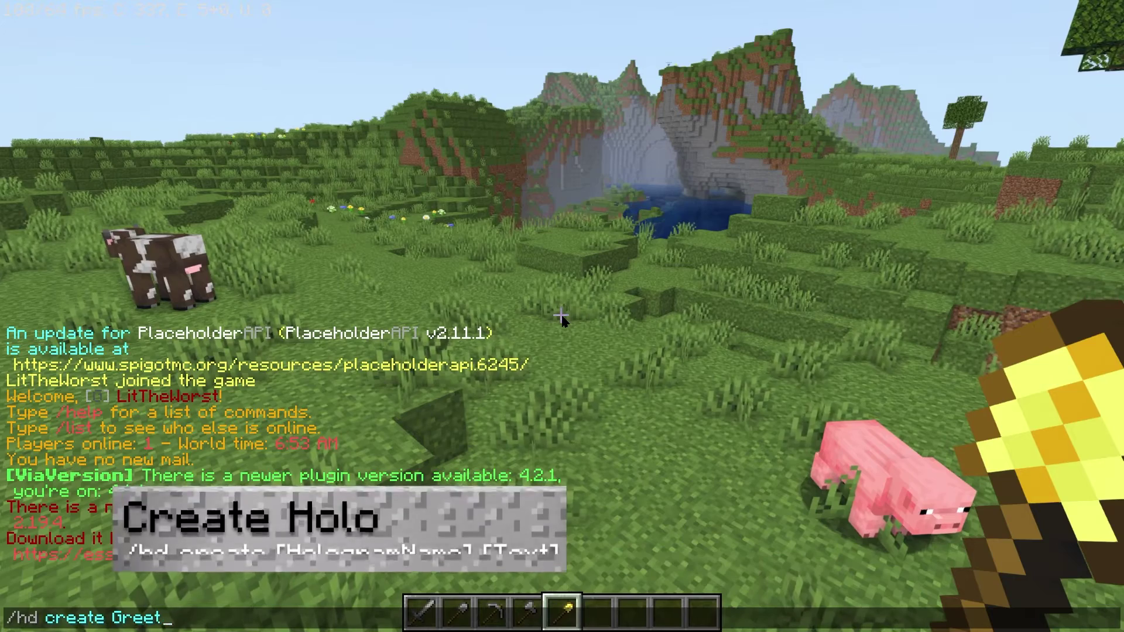
text(ing )
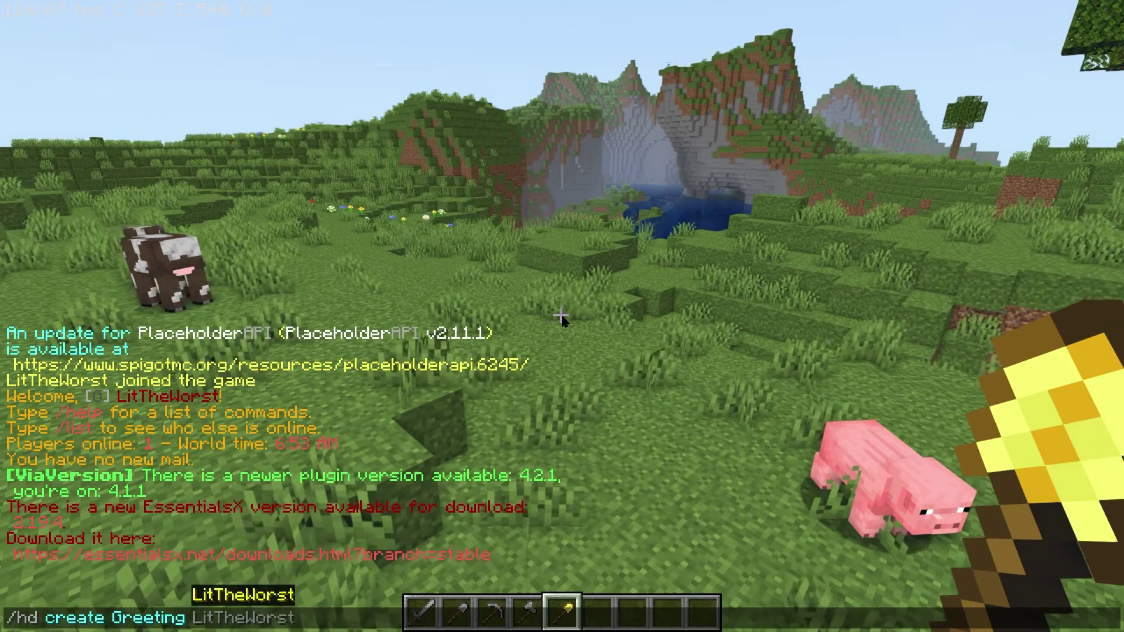
text(Hello!)
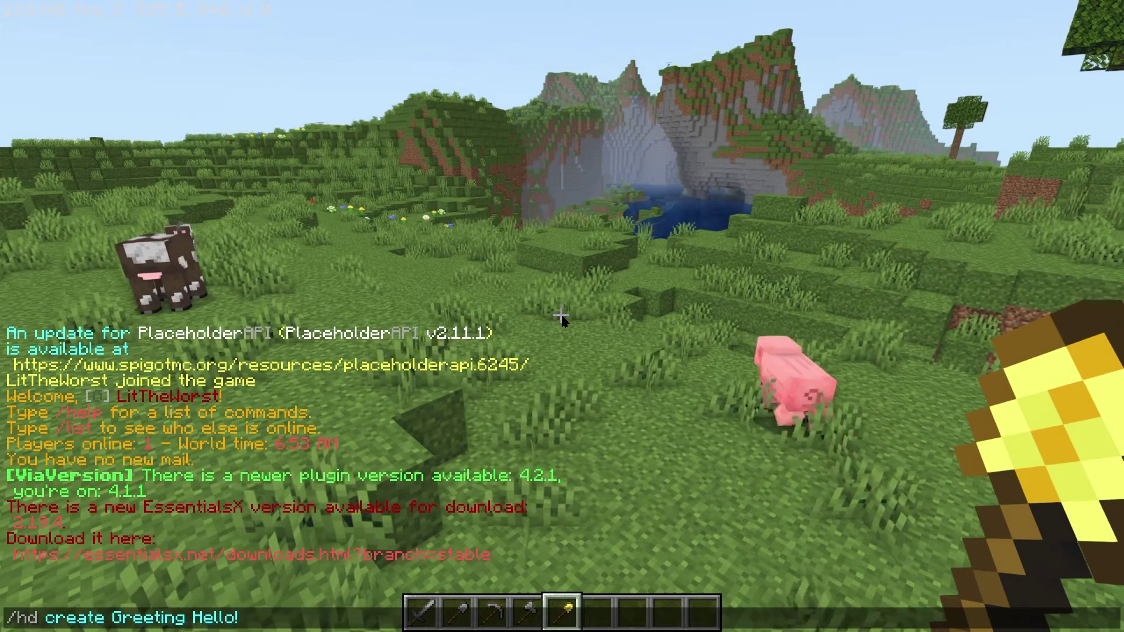
key(Return)
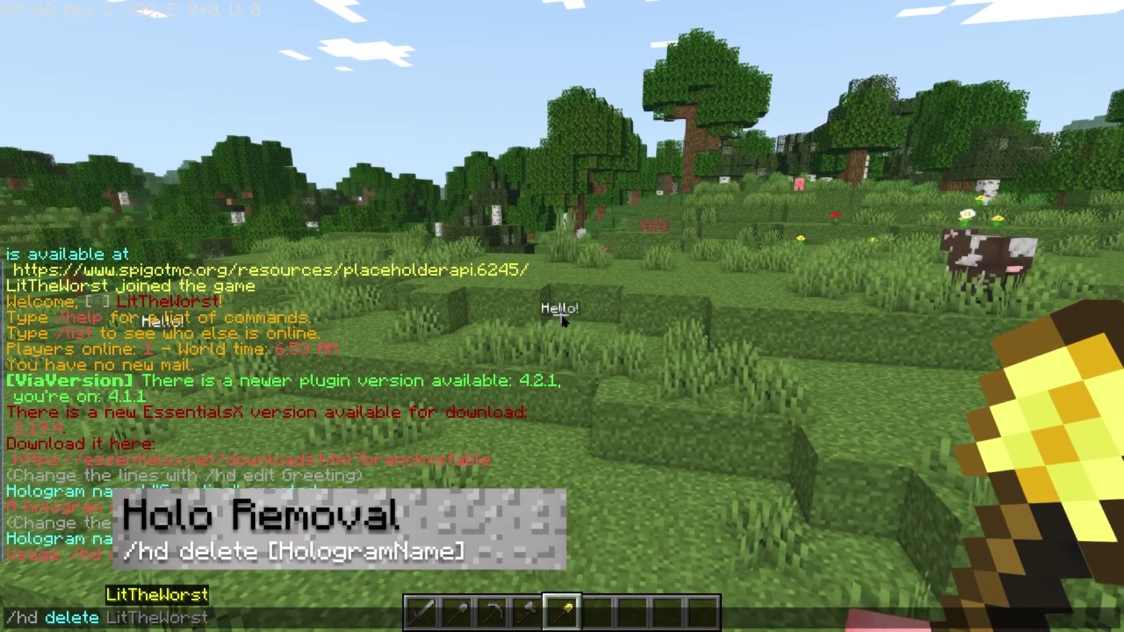
text(Gree)
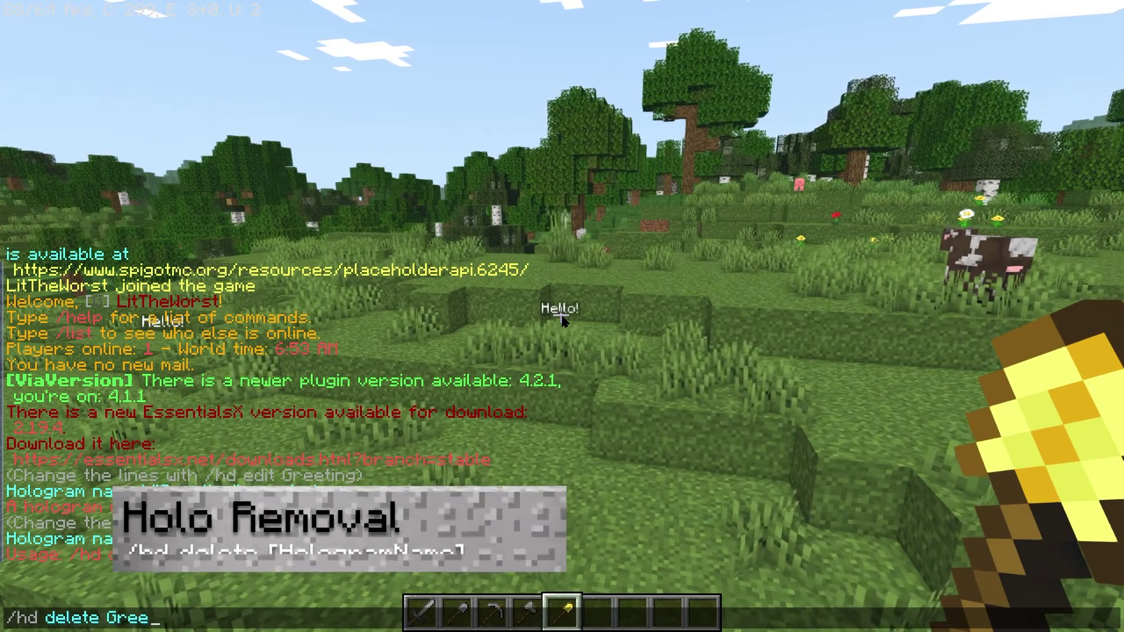
text(ting)
key(Return)
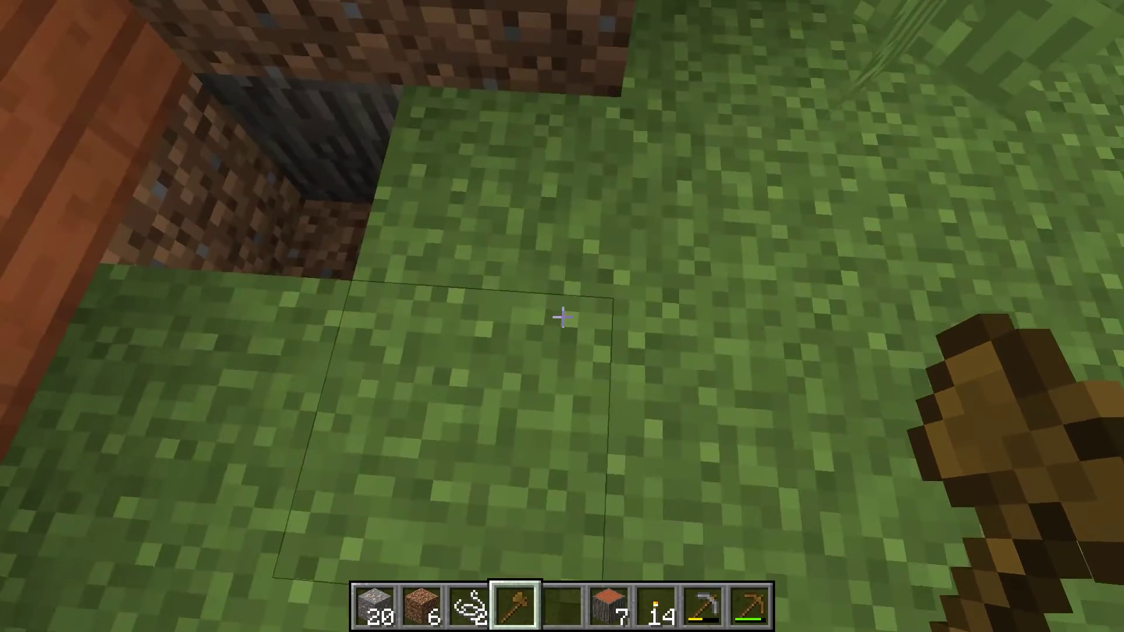
Back away to view the whole house and open chat with /
key(s)
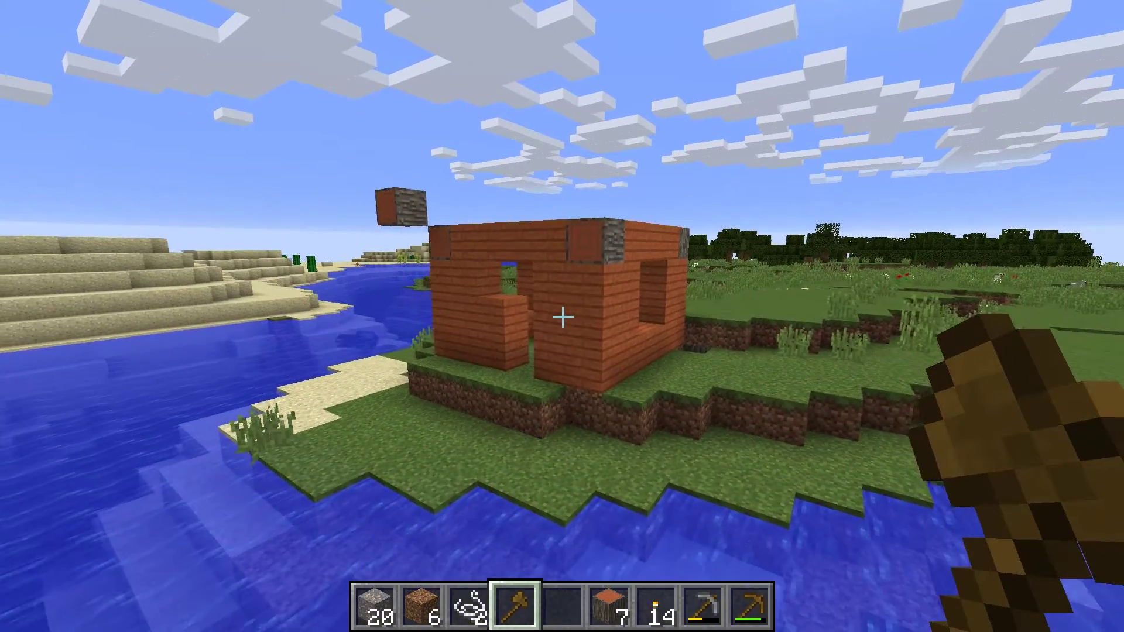
key(slash)
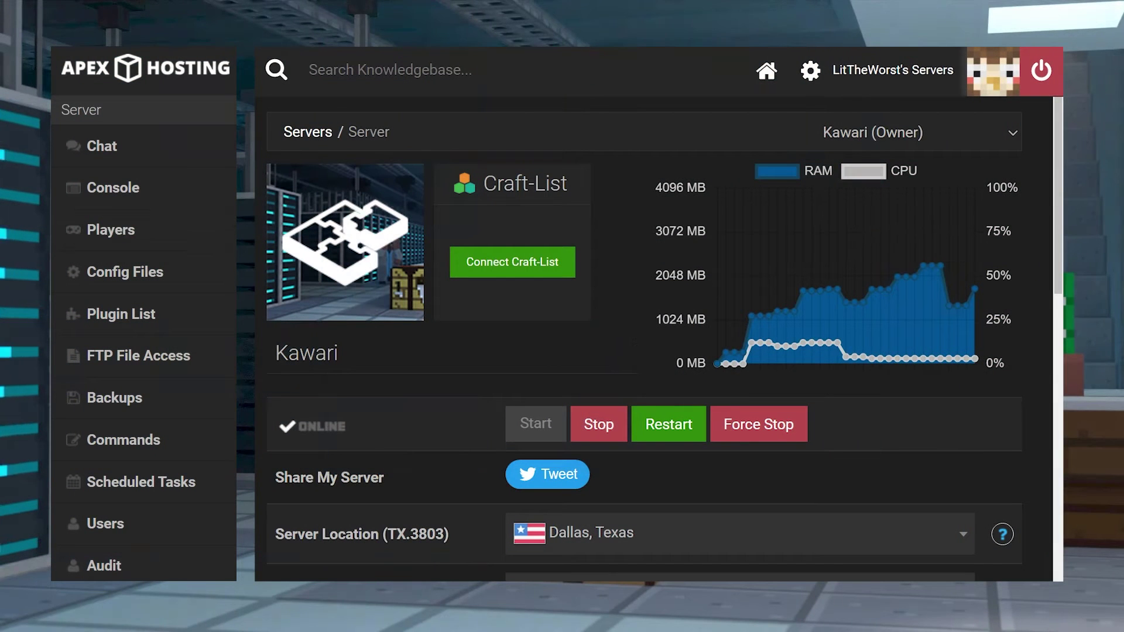
Review the owner and coowner groups' permission nodes, then type lpeditor in the console
click(113, 187)
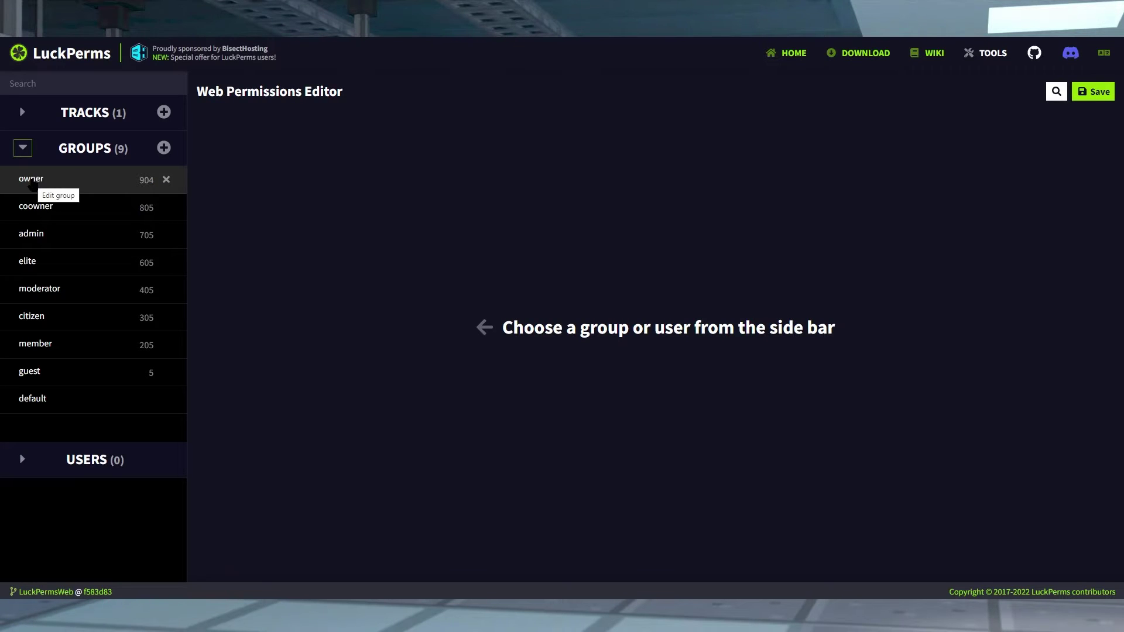
click(33, 181)
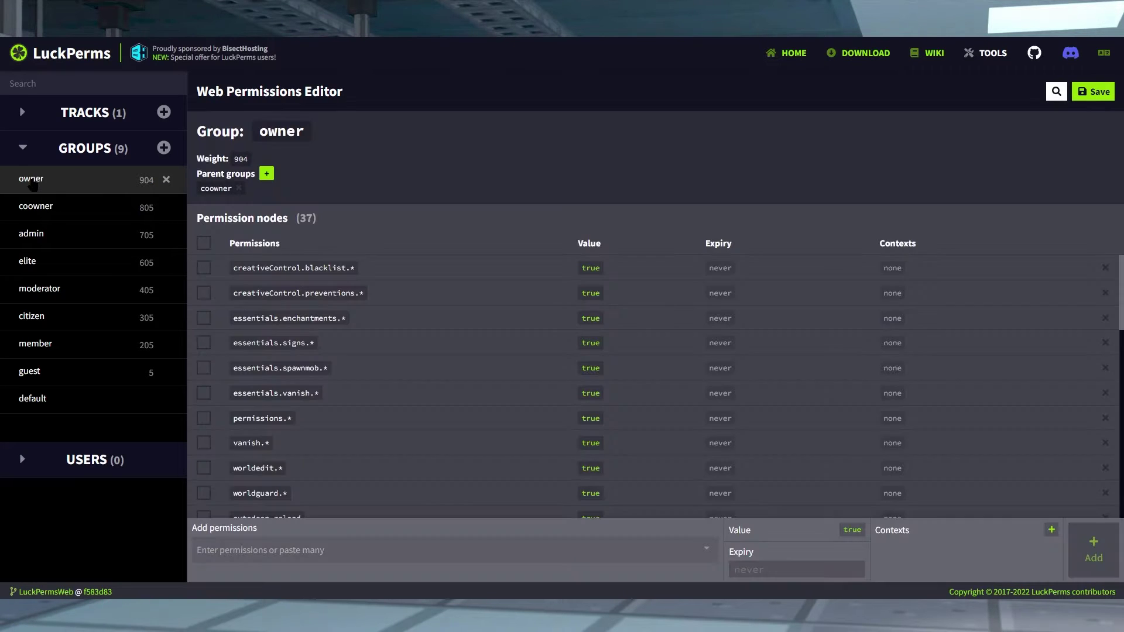
scroll(326, 301, down, 3)
scroll(326, 300, down, 9)
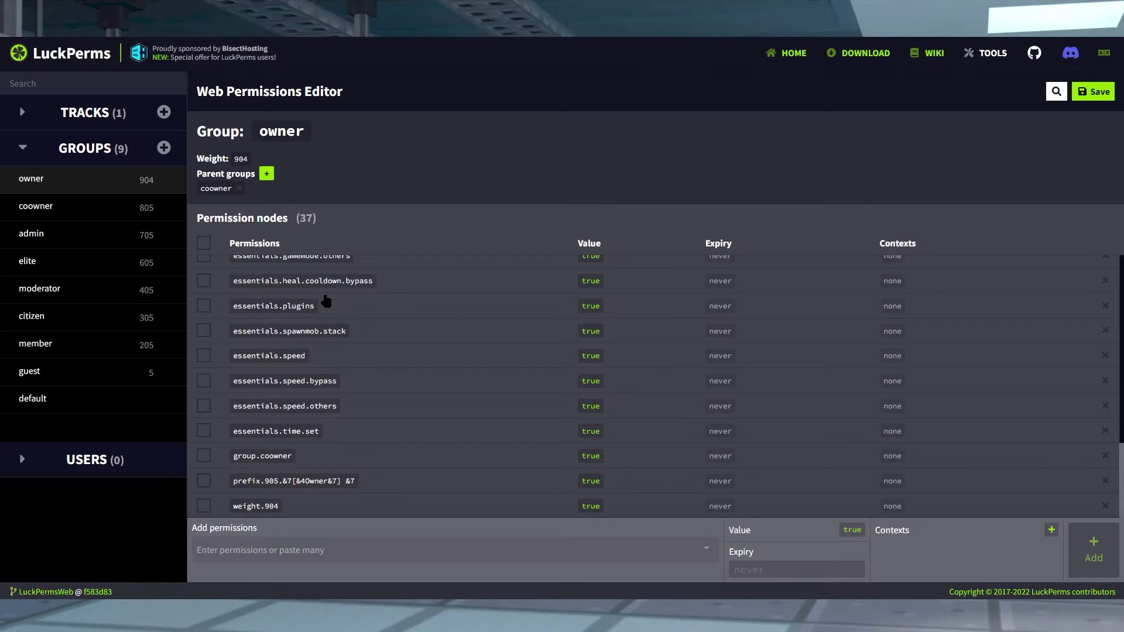
scroll(326, 301, up, 9)
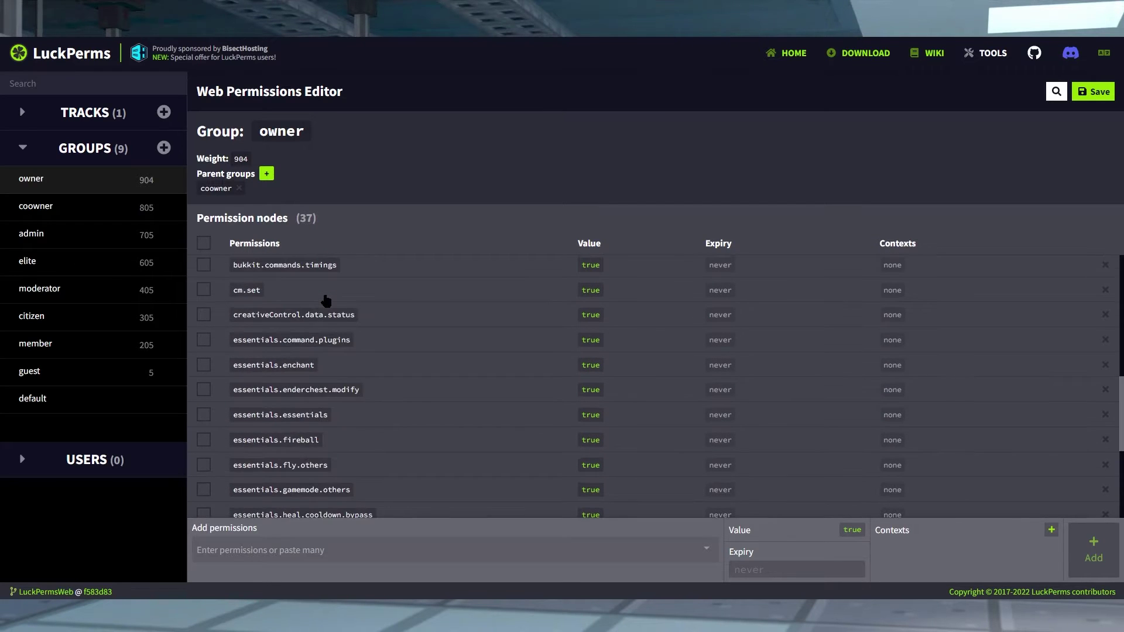
click(58, 204)
scroll(259, 280, down, 5)
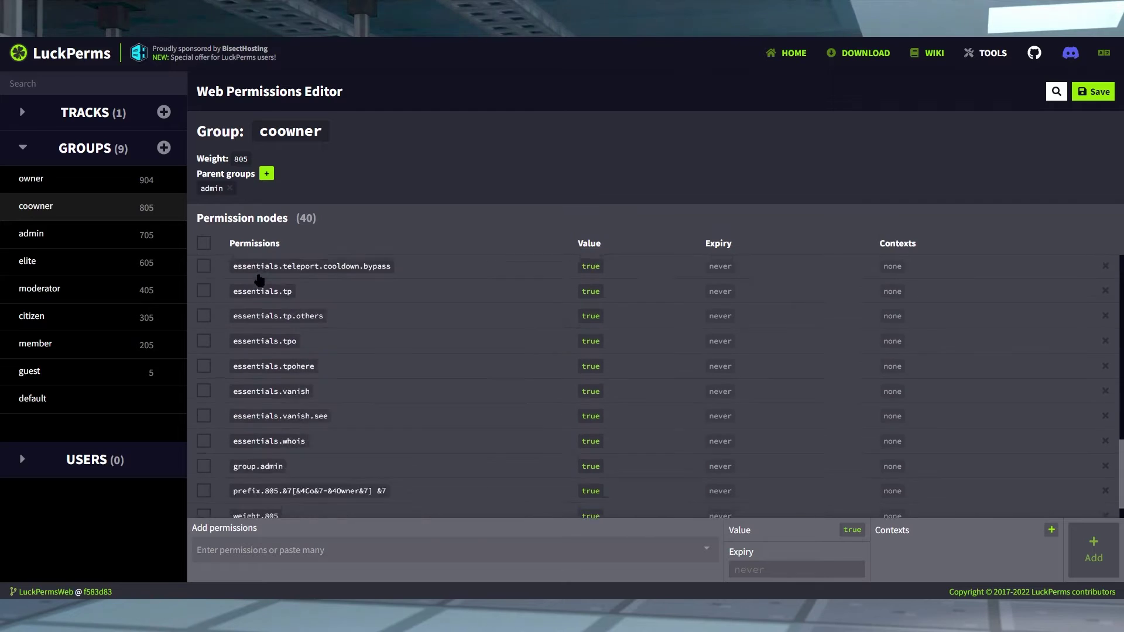
text(e)
text(ditor)
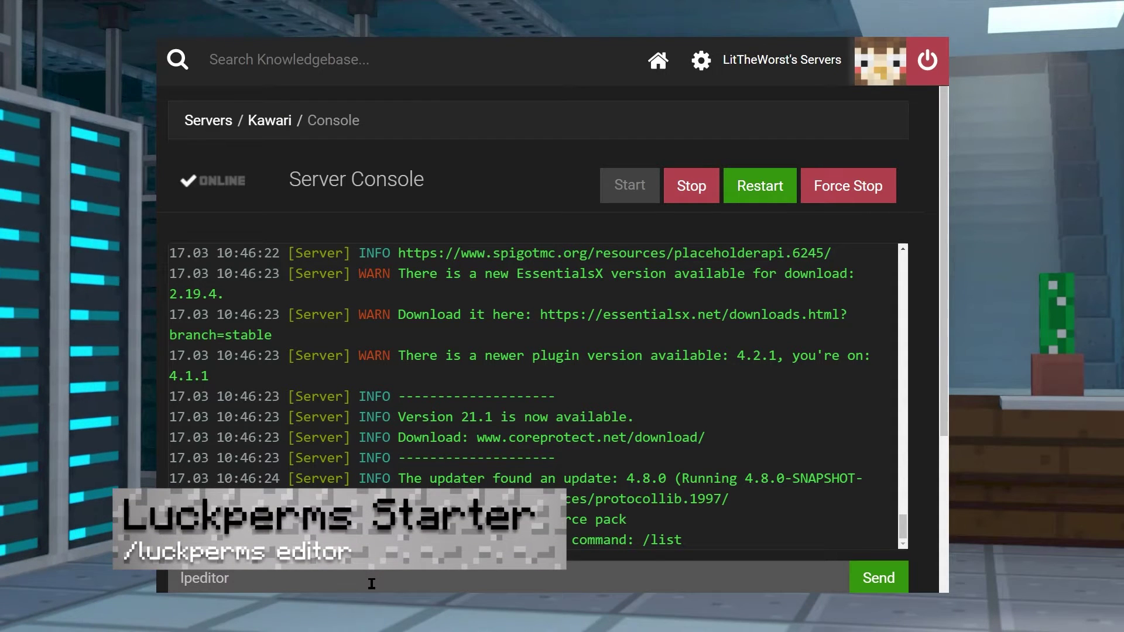
Correct the command to 'lp editor', run it, and select the luckperms.net editor link
key(Home)
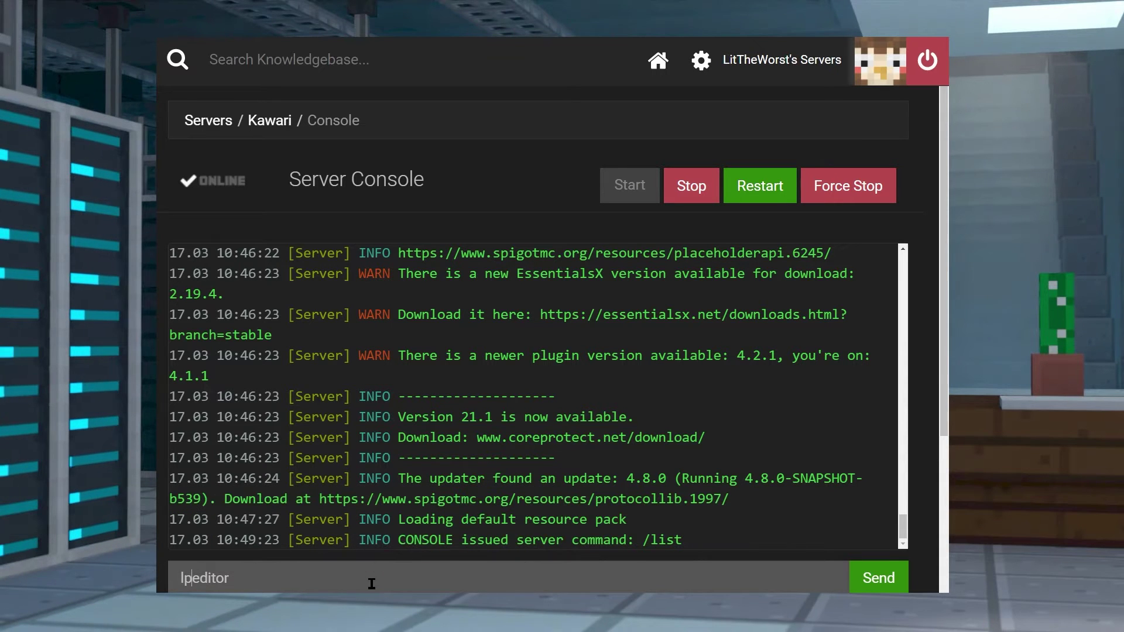
key(Right)
key(Right)
key(Return)
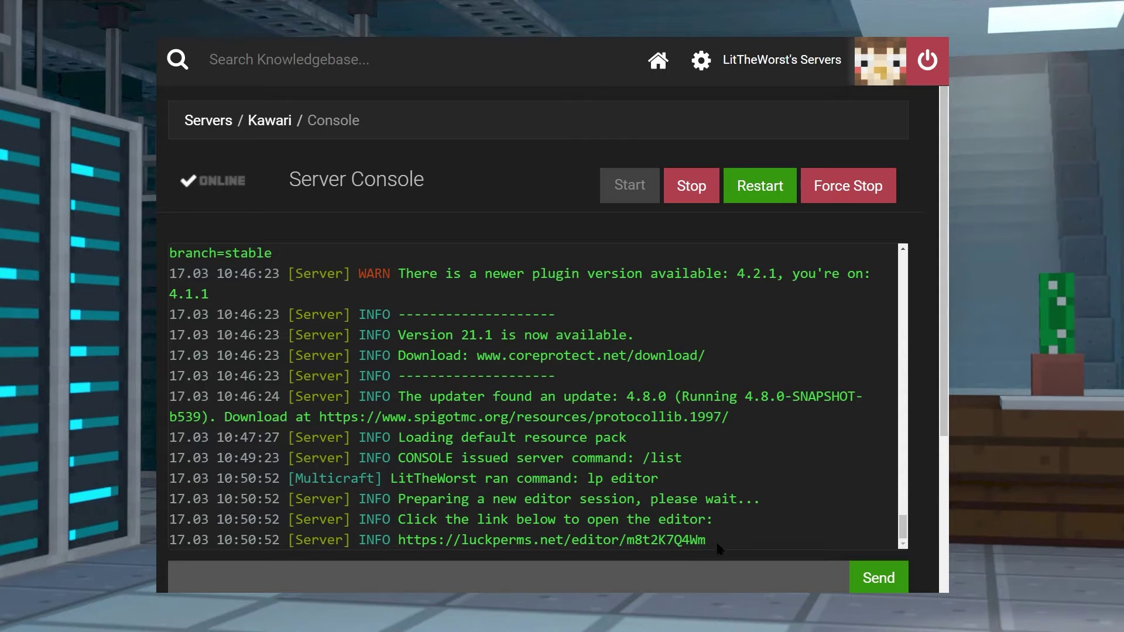
drag(706, 539, 408, 539)
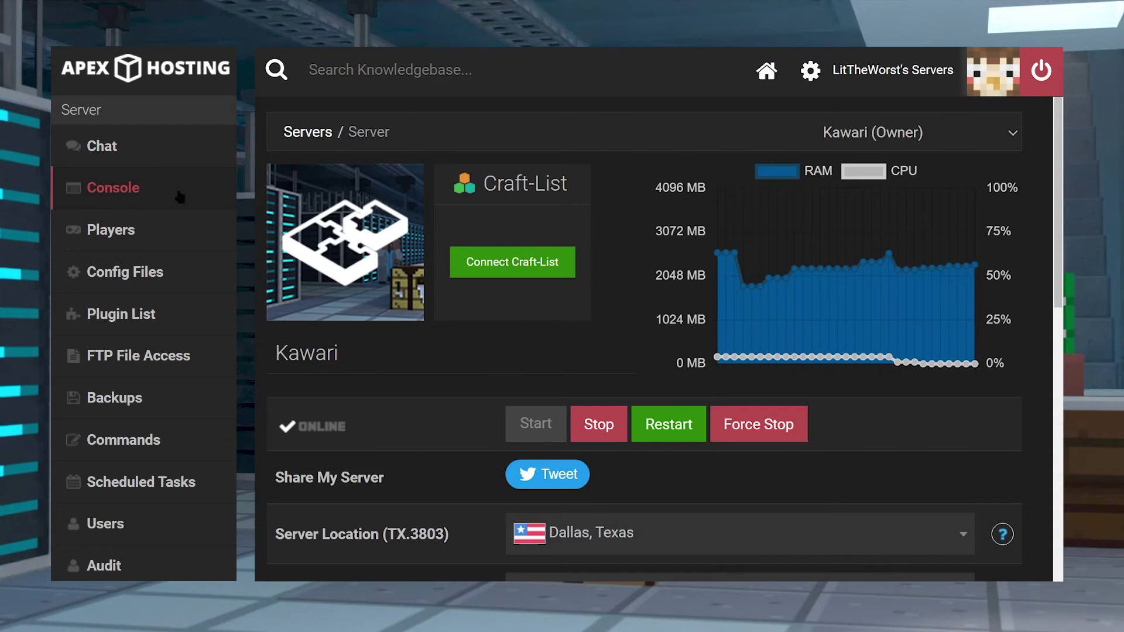
Make the player a server operator with the 'op' command in the Kawari server console
click(166, 197)
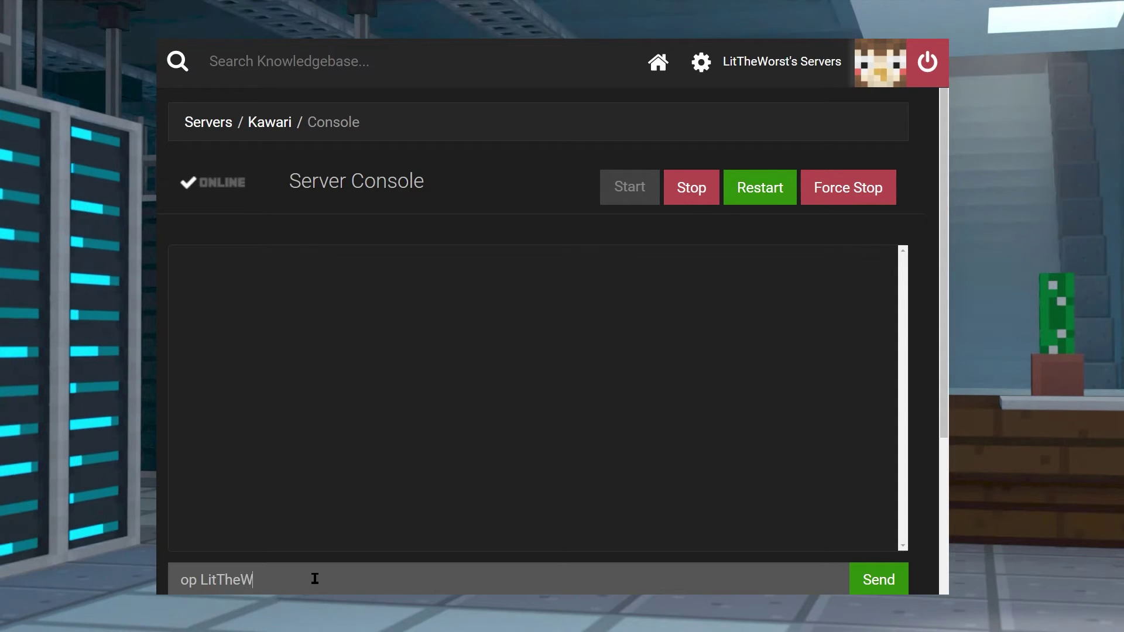
key(Return)
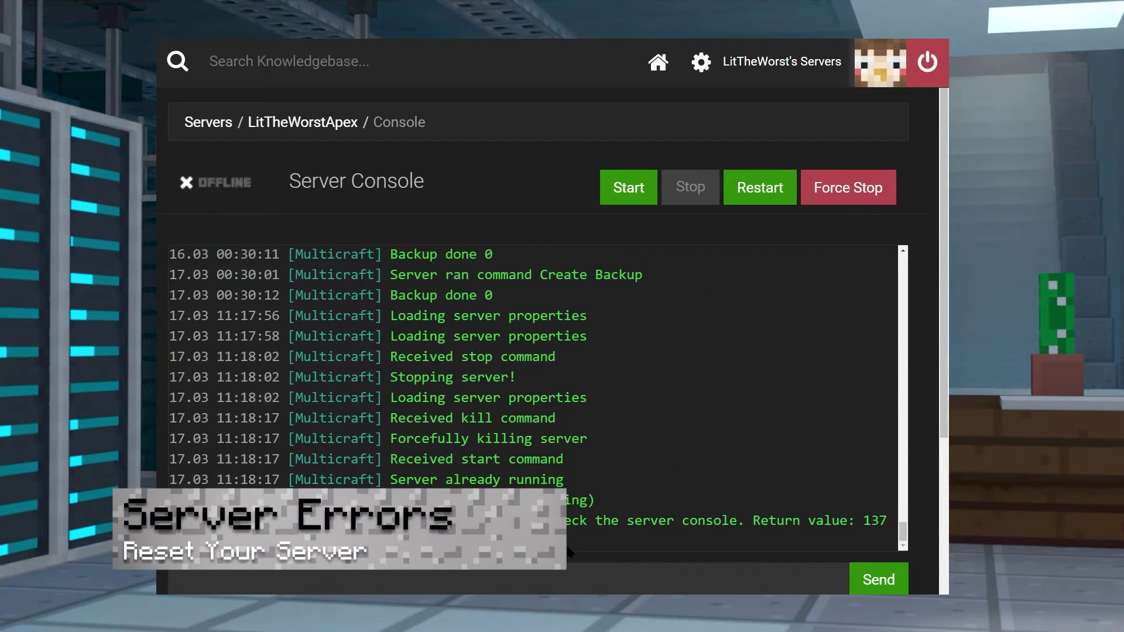
drag(567, 550, 461, 479)
scroll(456, 480, up, 4)
scroll(456, 480, up, 5)
scroll(457, 480, down, 2)
scroll(456, 480, down, 7)
drag(510, 554, 333, 444)
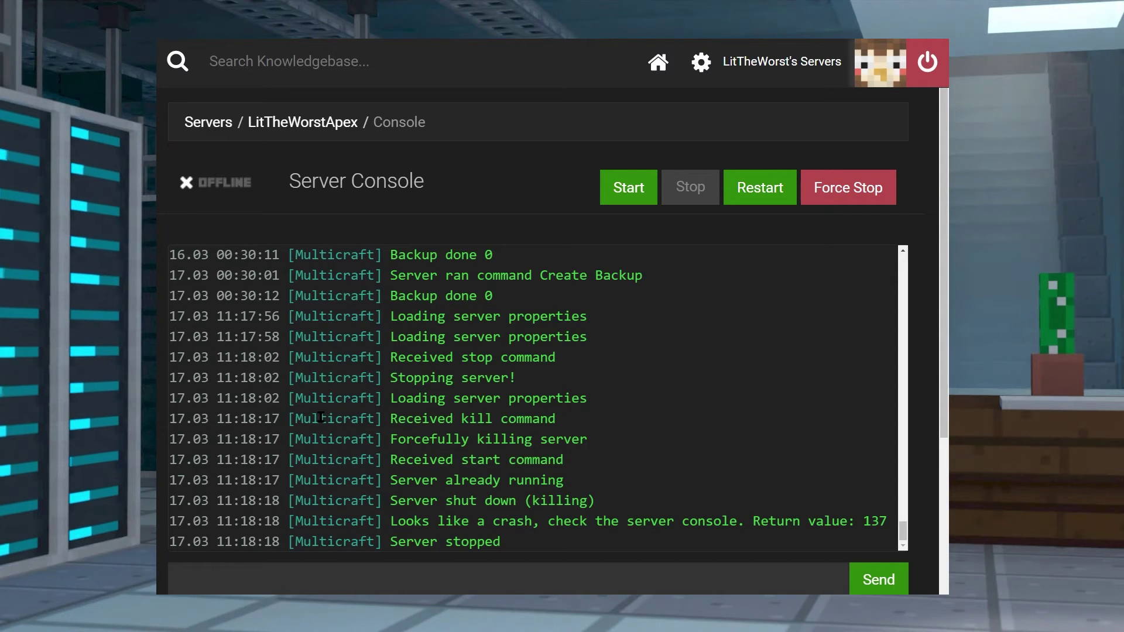
Reset all server files including backups from the overview page, confirm, and acknowledge the reset-started notice
click(304, 125)
scroll(410, 408, down, 12)
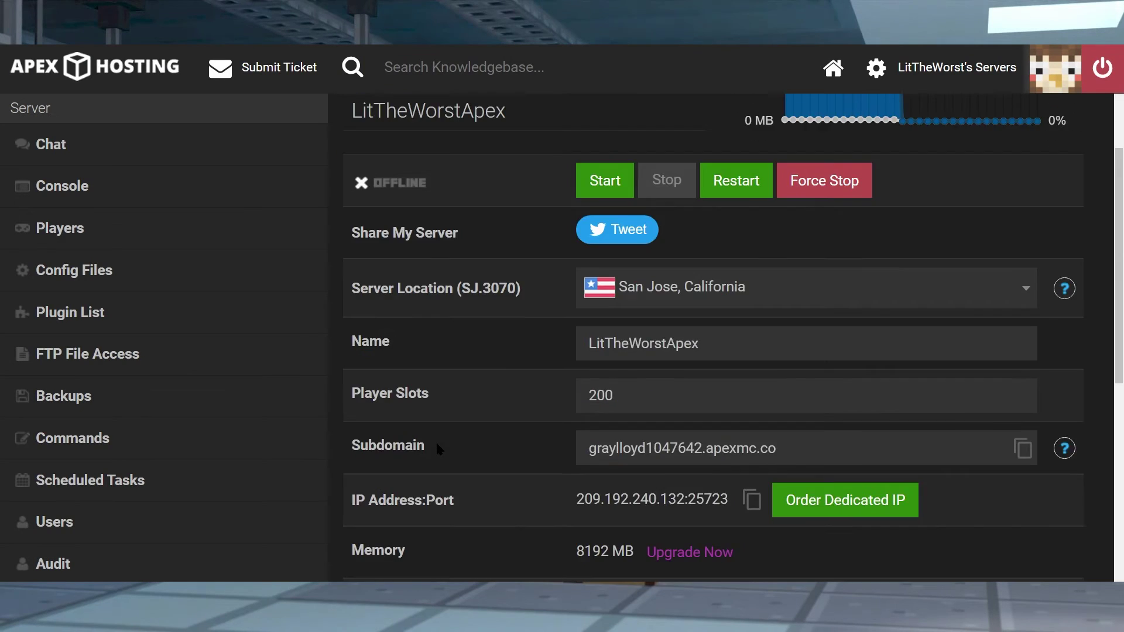
scroll(440, 447, up, 10)
scroll(438, 443, up, 2)
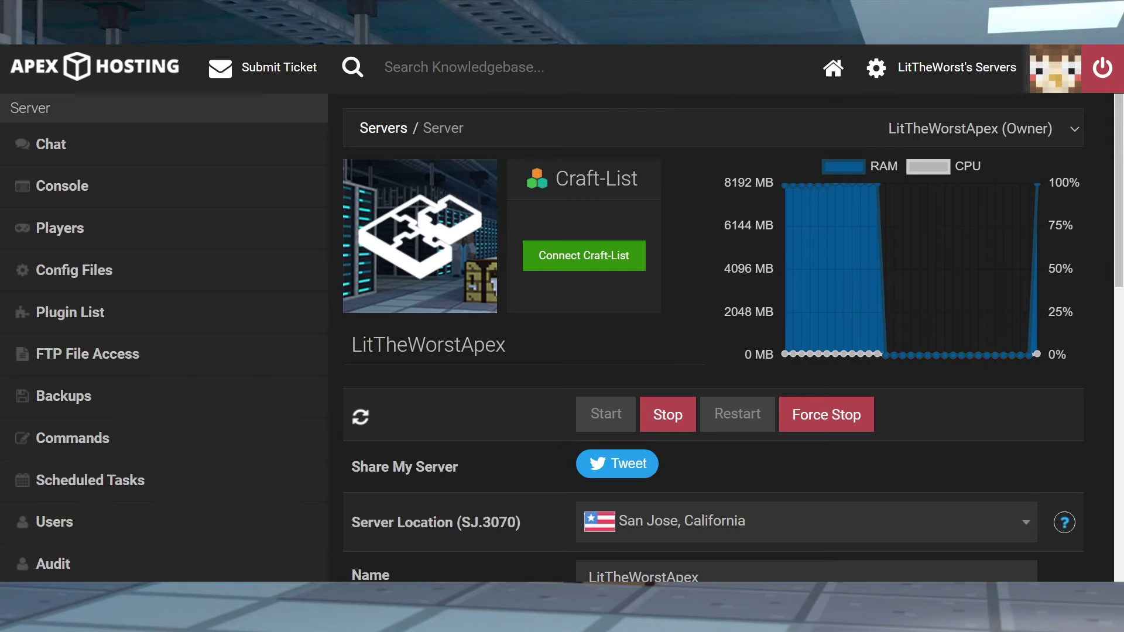
scroll(272, 398, down, 6)
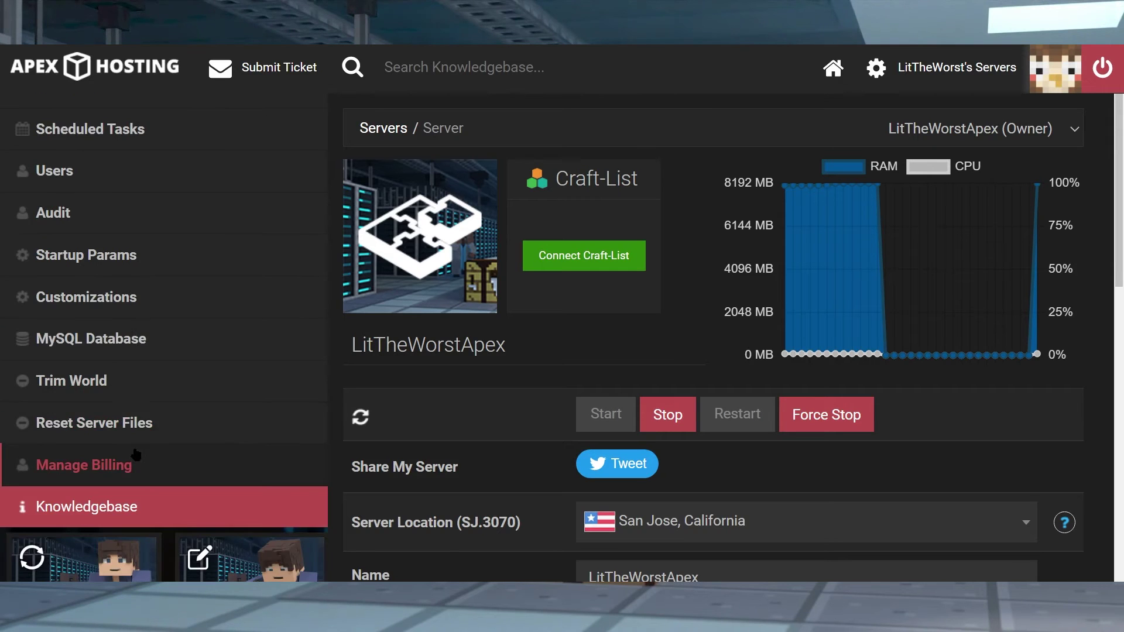
click(93, 424)
drag(461, 370, 399, 379)
click(496, 574)
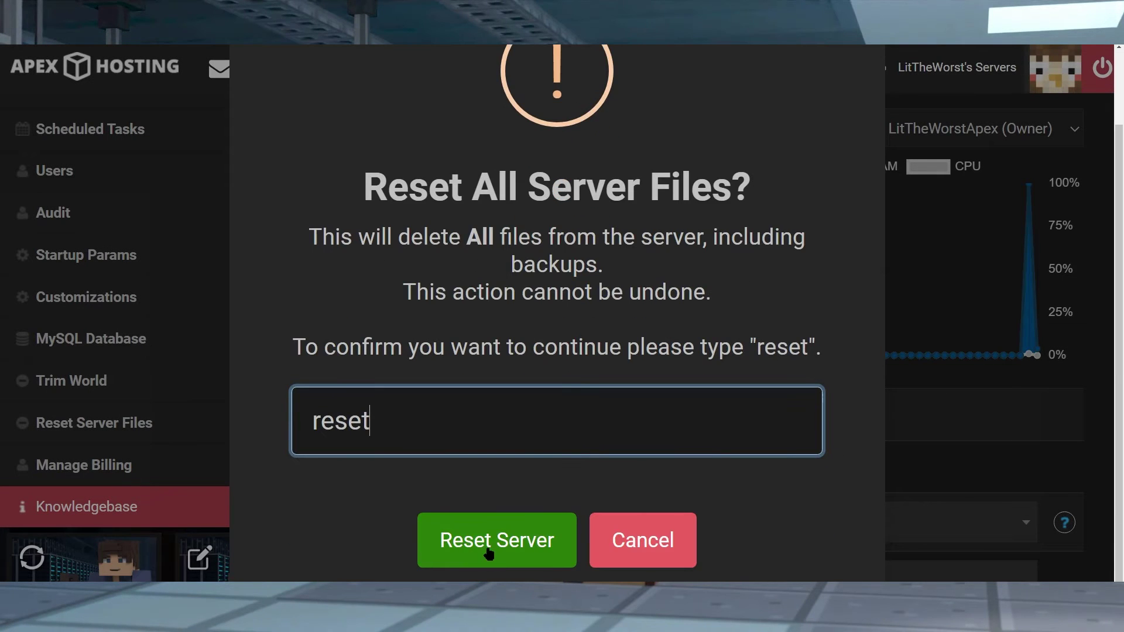
click(465, 556)
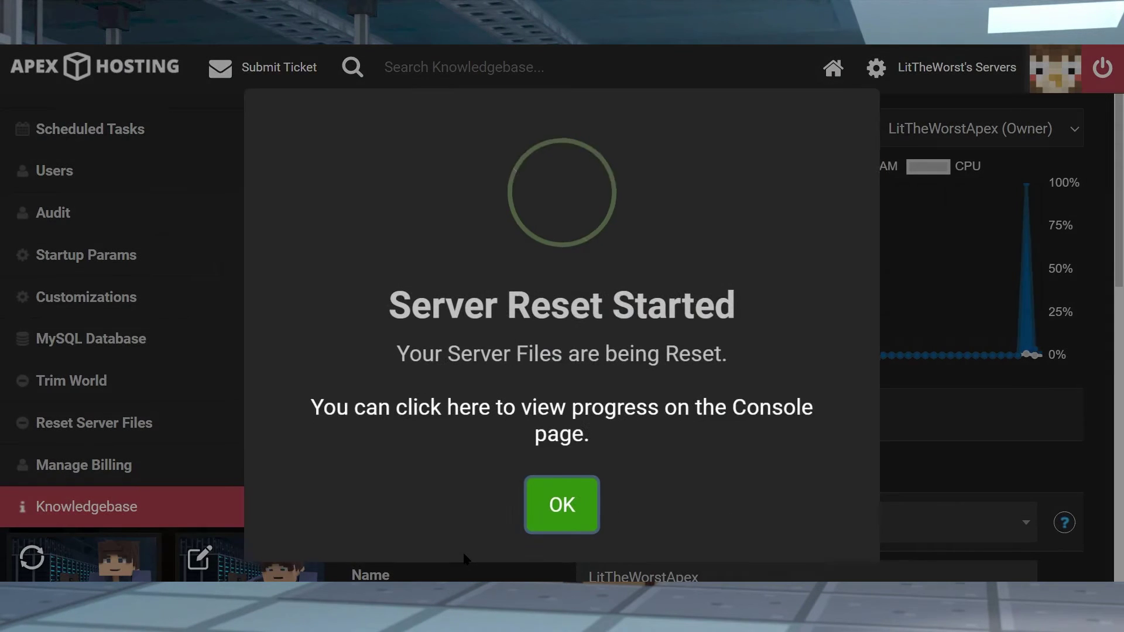
click(568, 527)
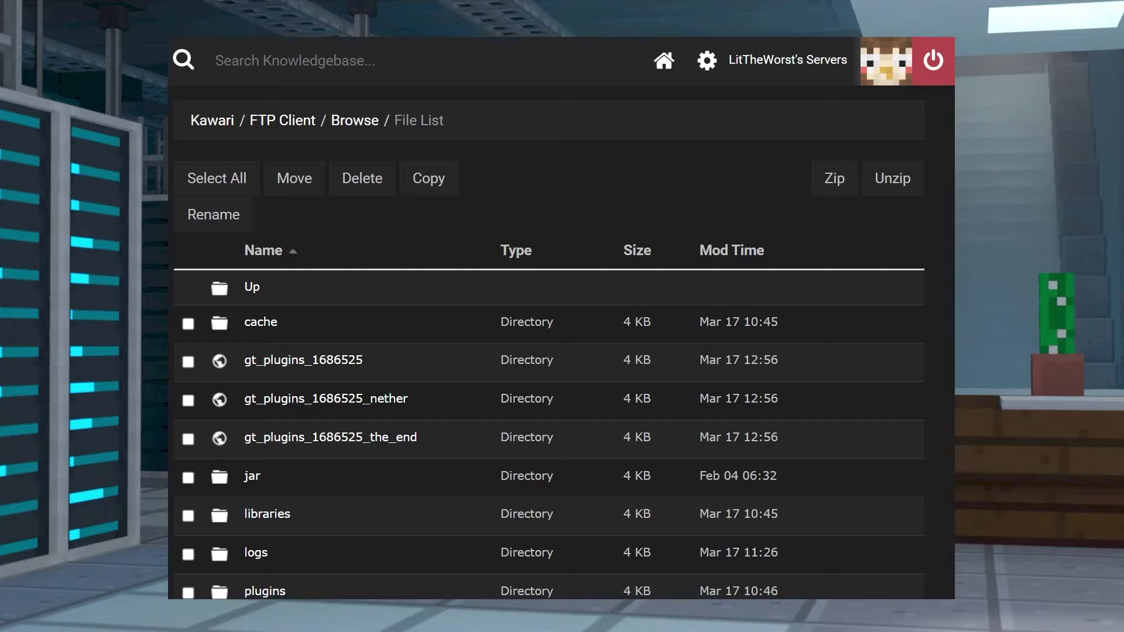
Open the plugins folder in FTP File Access and scroll through the installed JAR files
scroll(284, 415, down, 3)
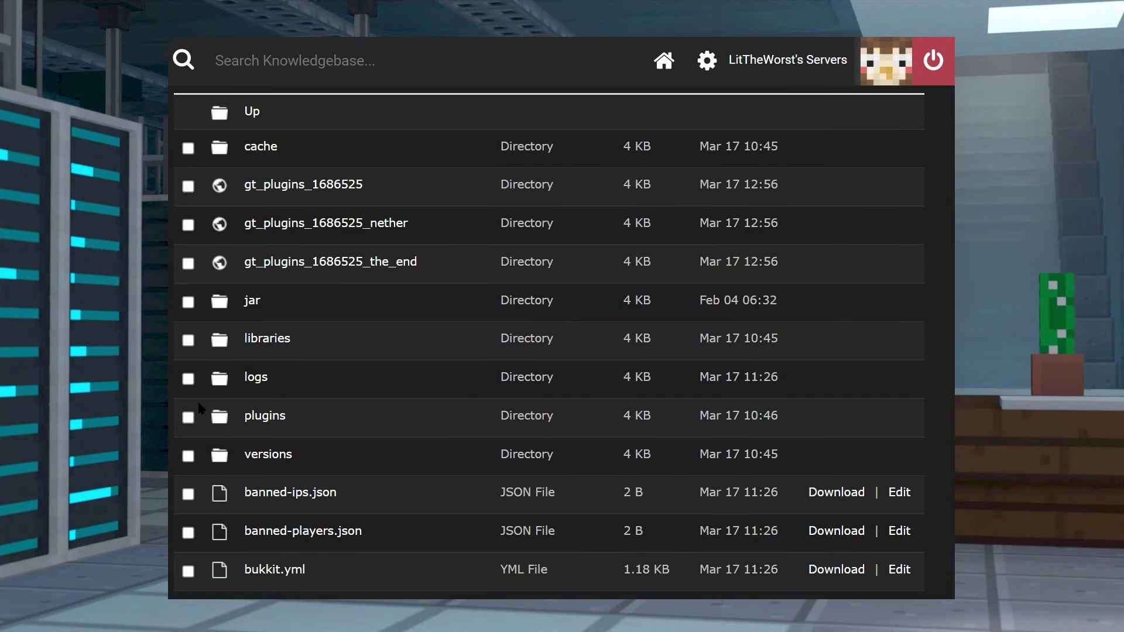
scroll(285, 415, up, 1)
scroll(285, 415, down, 2)
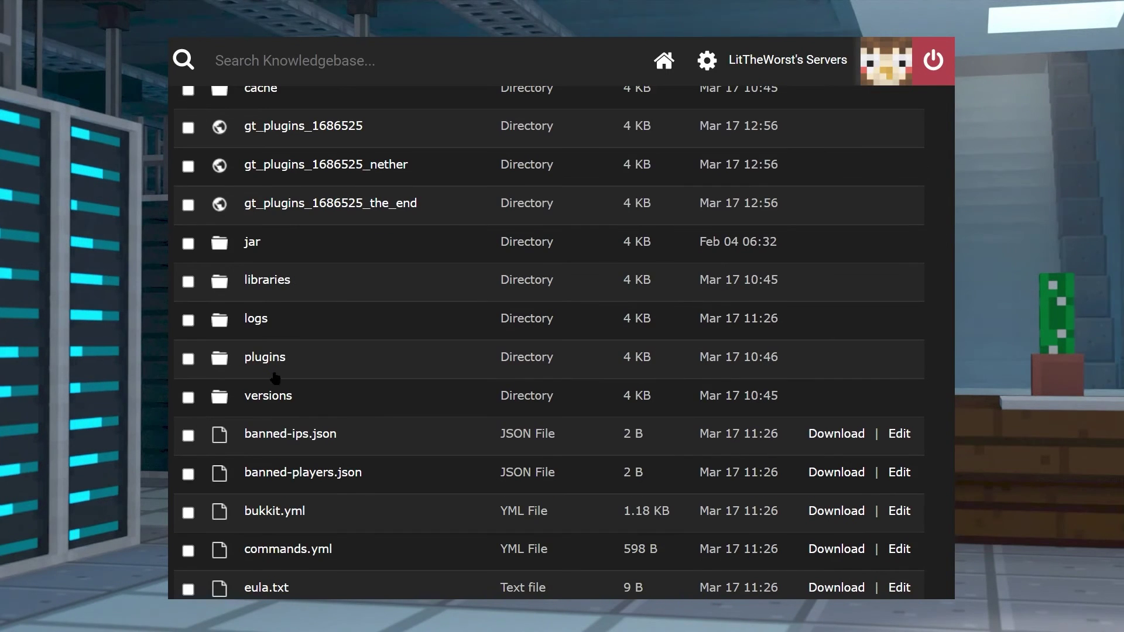
click(265, 358)
scroll(264, 359, down, 8)
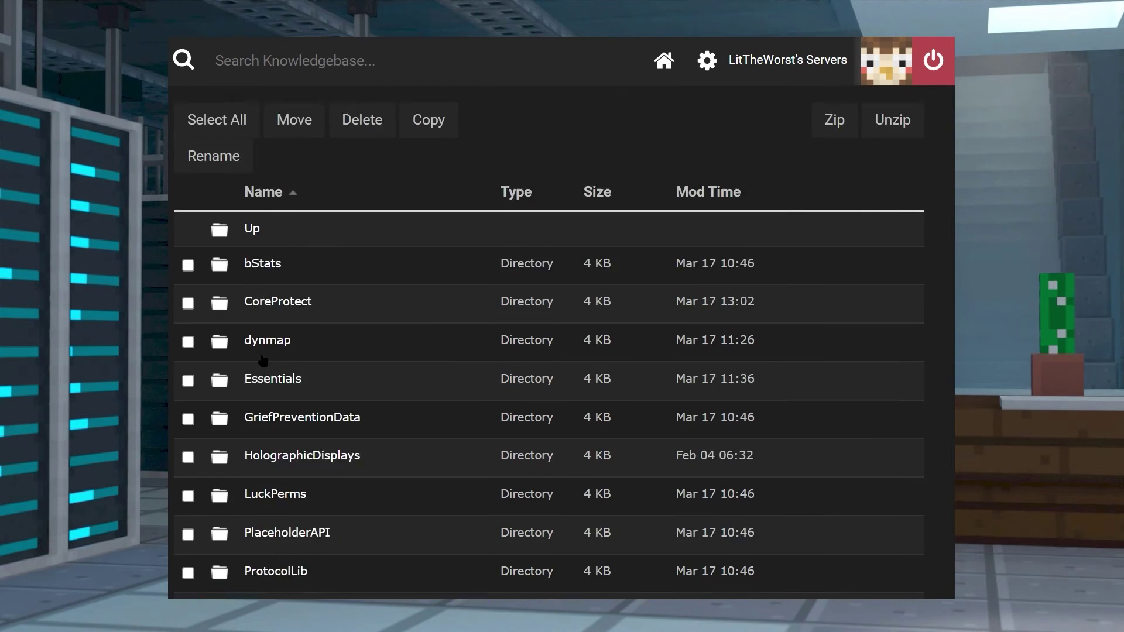
scroll(264, 359, down, 6)
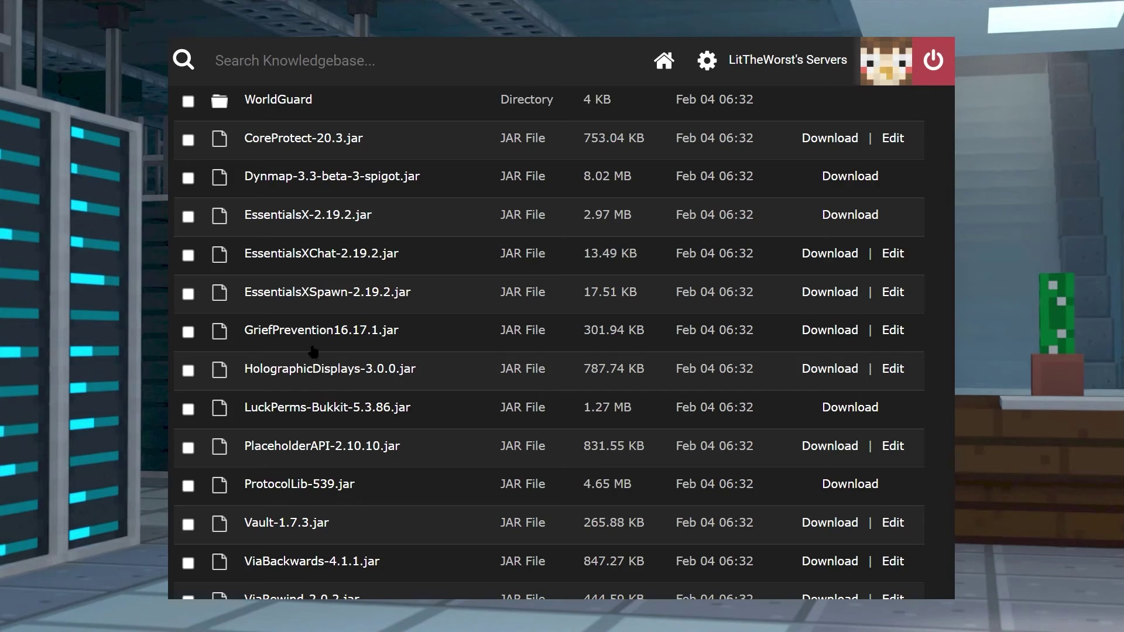
scroll(289, 418, down, 4)
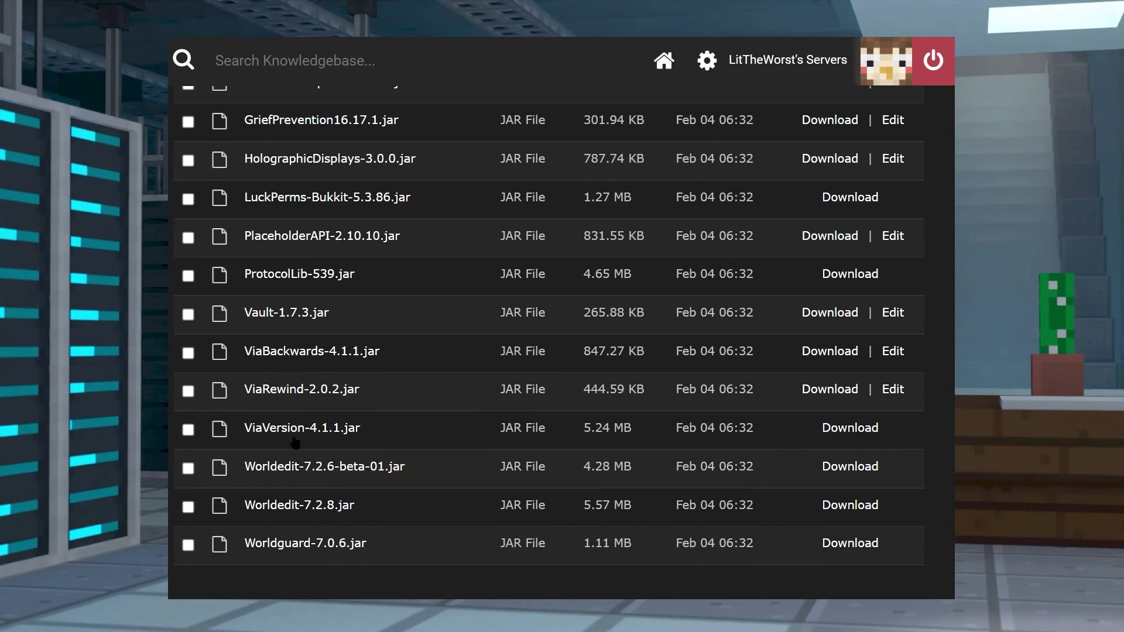
Set the first WorldEdit selection corner in Minecraft with //pos1
scroll(289, 418, up, 13)
scroll(295, 433, up, 4)
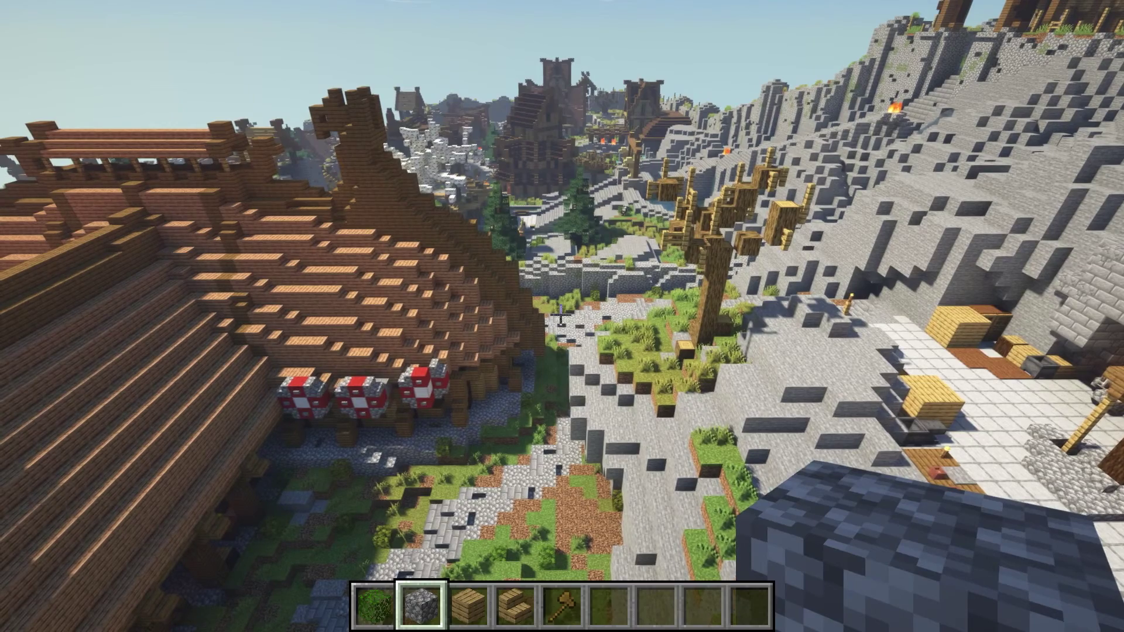
text(//pos1)
key(Return)
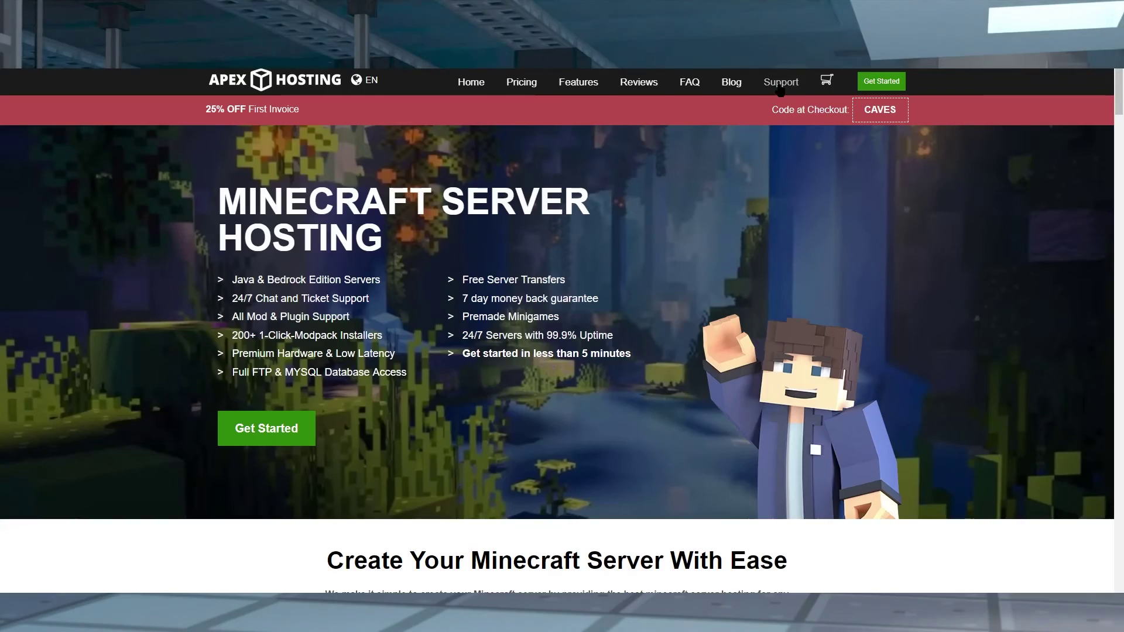
Open the Knowledgebase from the Support page and scroll down through its guides
click(780, 88)
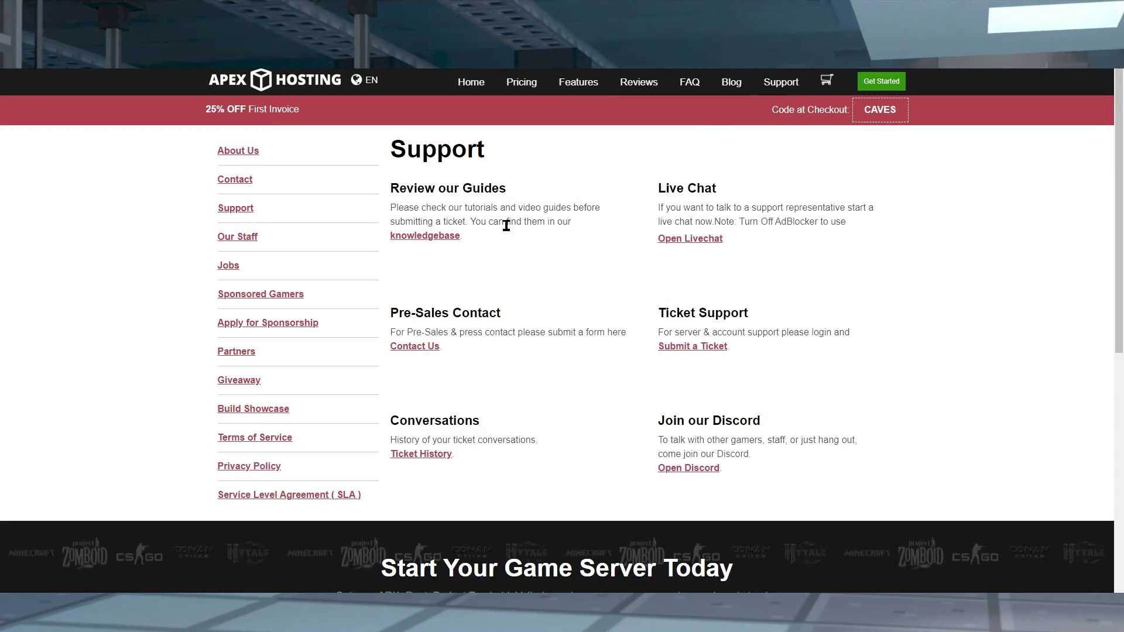
click(430, 237)
scroll(380, 368, down, 5)
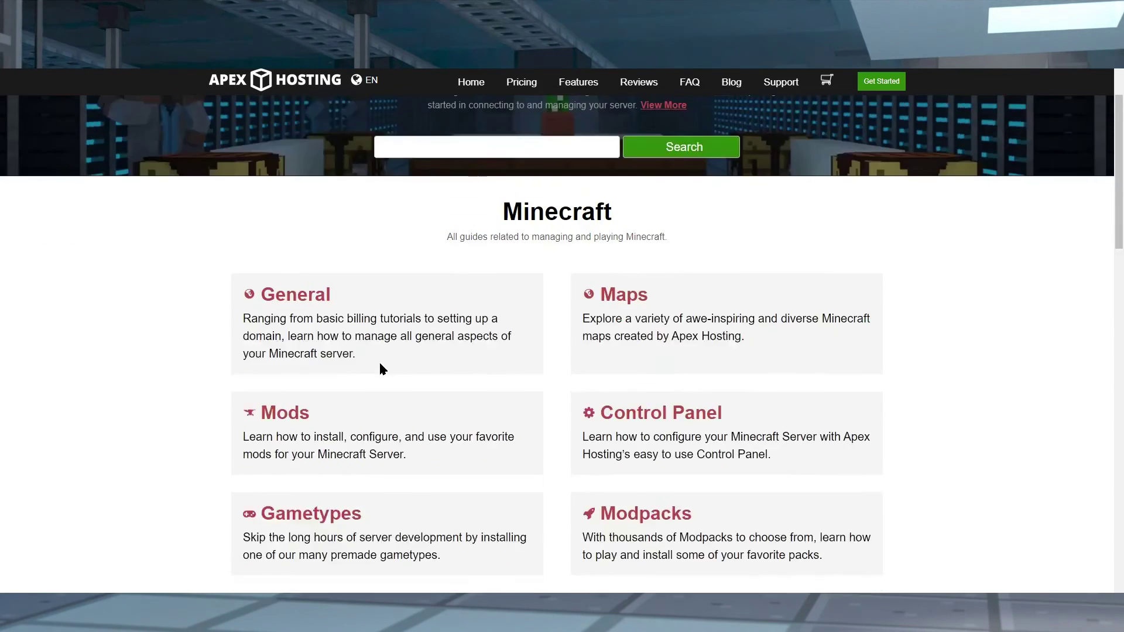
scroll(381, 368, down, 4)
scroll(381, 368, down, 5)
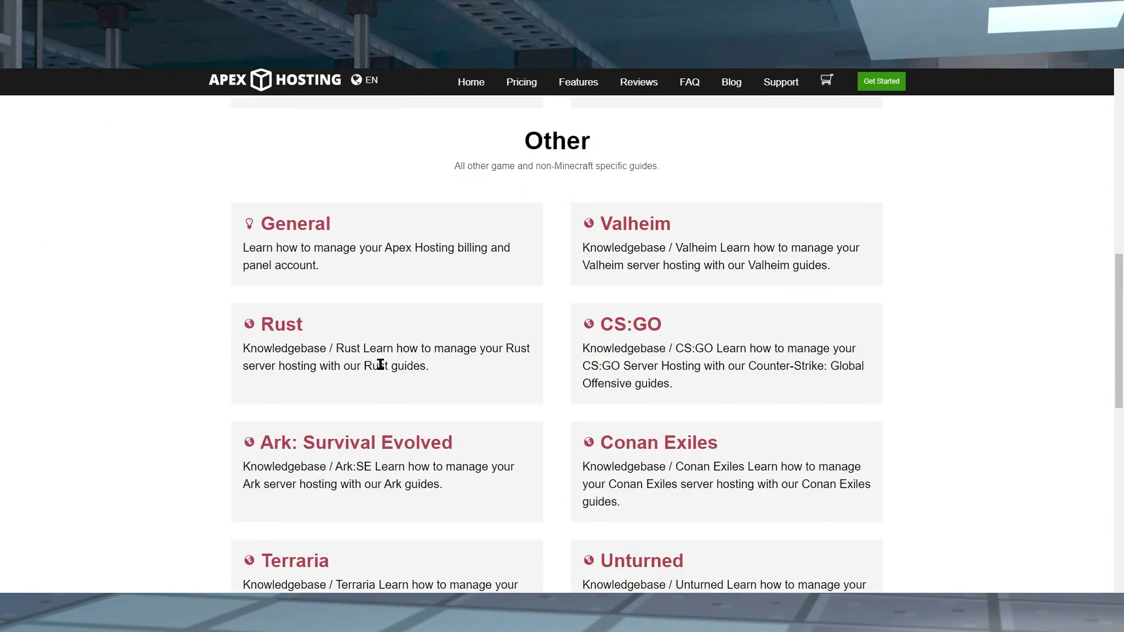
scroll(381, 364, down, 1)
Look through the Minecraft and Other guide categories, clearing a stray text selection
drag(700, 509, 225, 186)
scroll(572, 411, up, 4)
click(225, 186)
scroll(303, 195, down, 4)
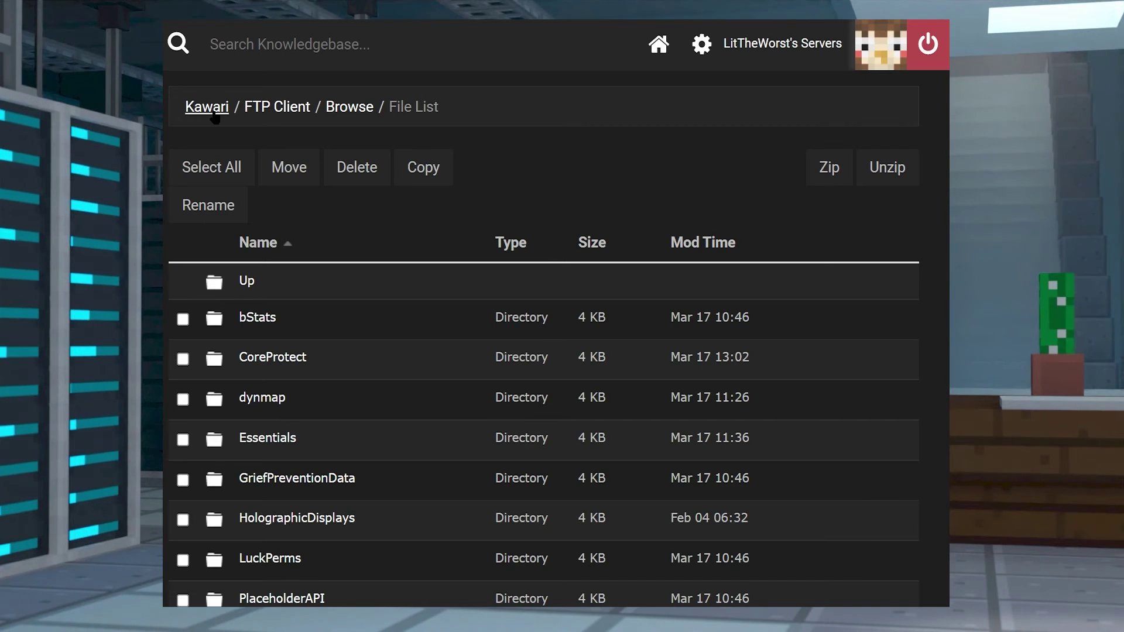
drag(202, 106, 779, 547)
scroll(407, 223, down, 3)
scroll(415, 234, down, 5)
scroll(433, 234, down, 9)
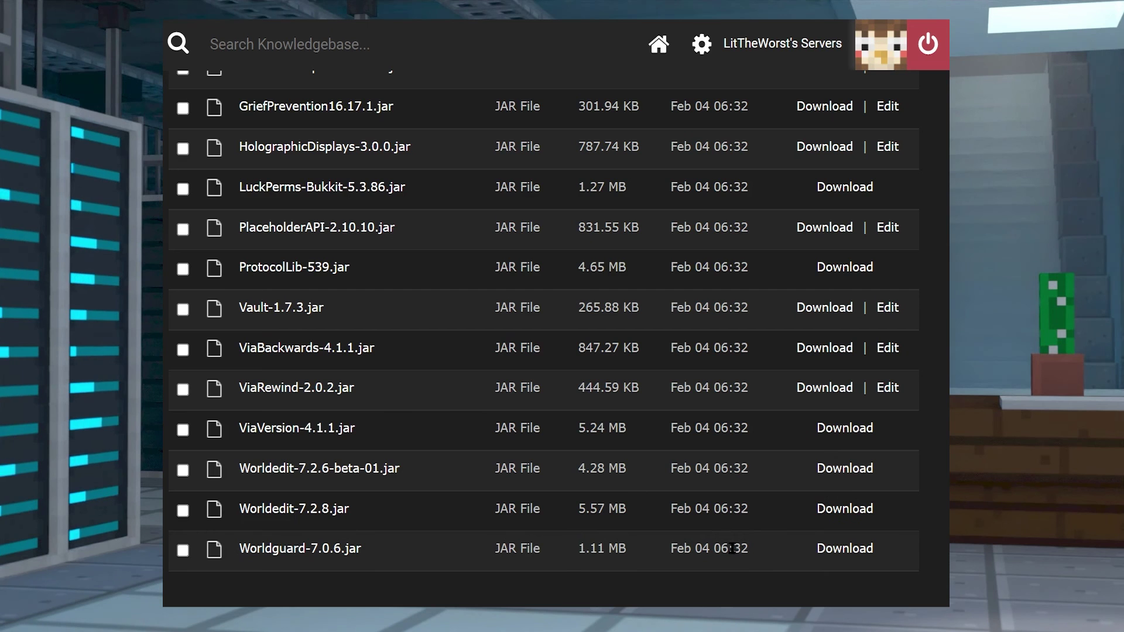